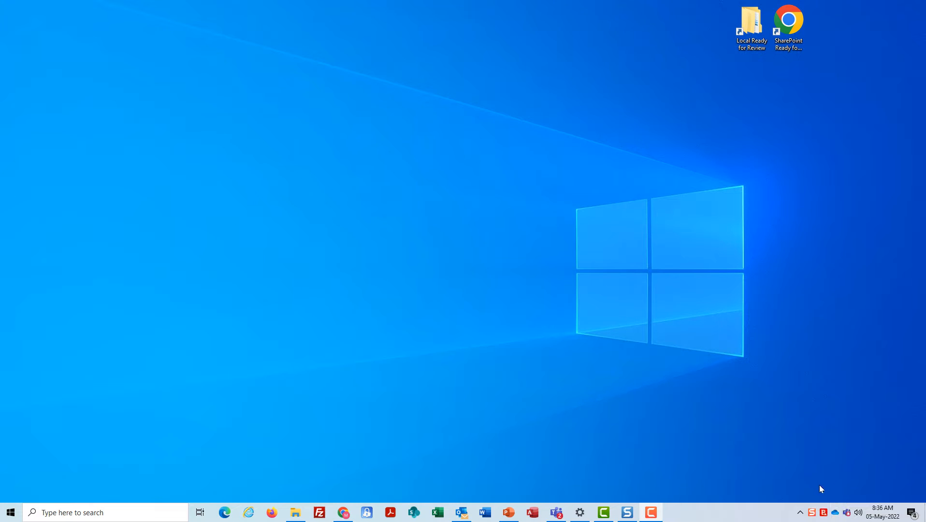
Unlink the work account from OneDrive through its tray Settings and close the setup window
{"action": "left_click", "coordinate": [800, 513]}
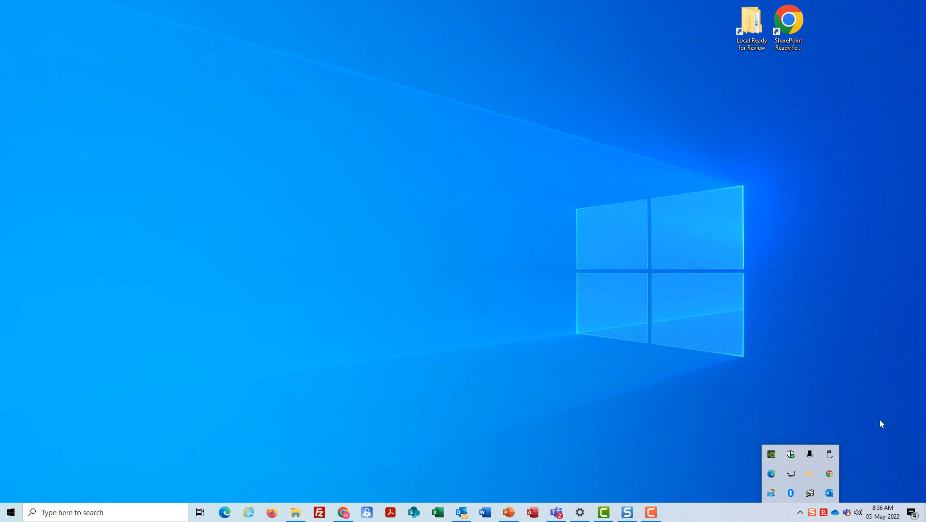
{"action": "left_click", "coordinate": [853, 408]}
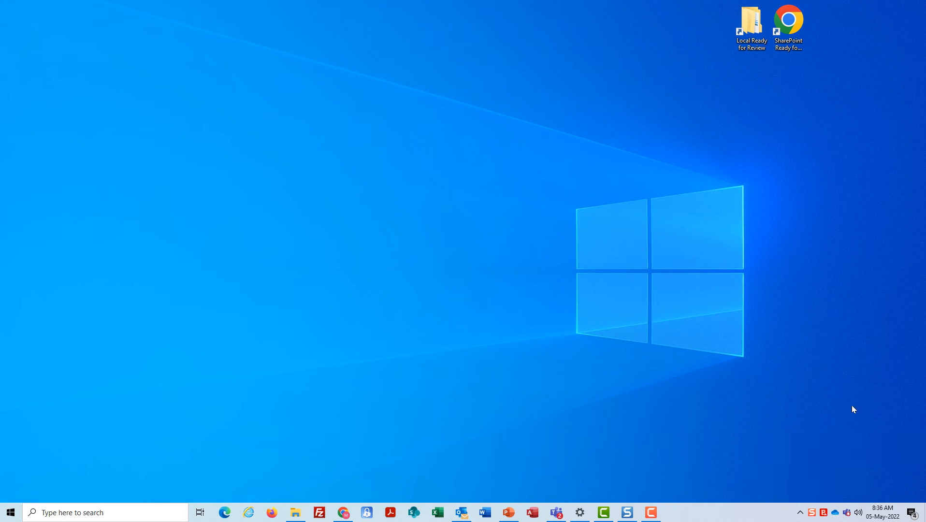
{"action": "right_click", "coordinate": [837, 516]}
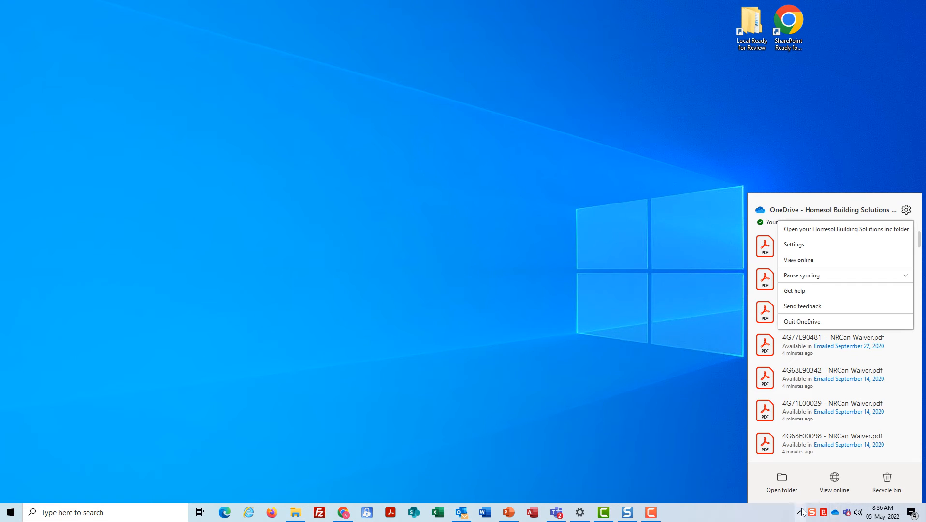
{"action": "left_click", "coordinate": [799, 244]}
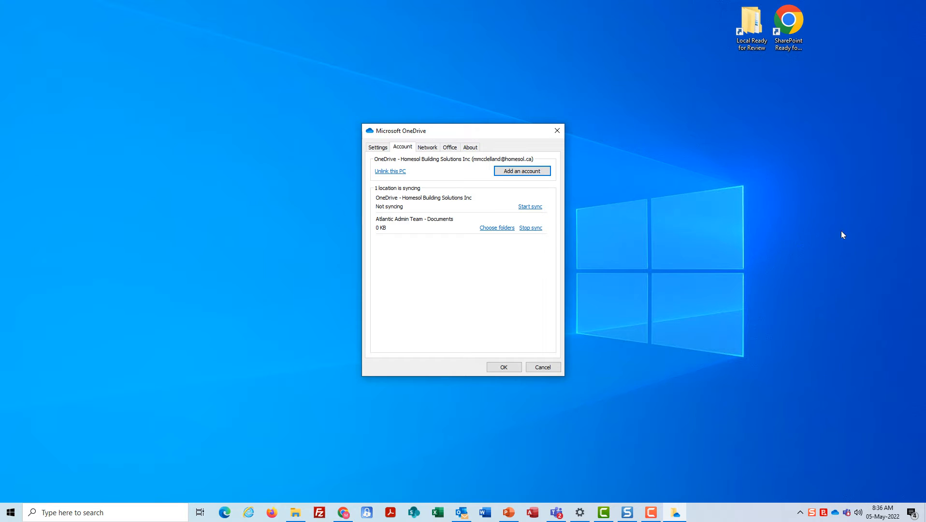
{"action": "left_click", "coordinate": [390, 172]}
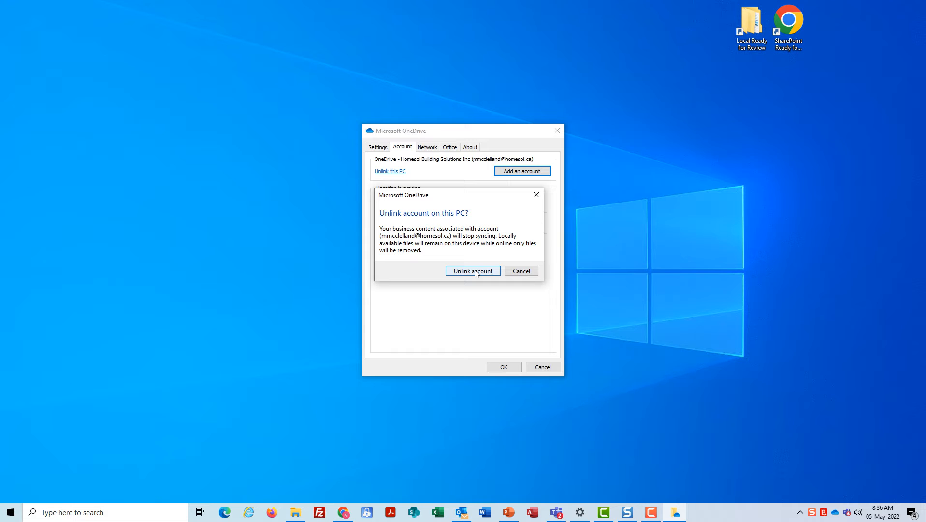
{"action": "left_click", "coordinate": [473, 271]}
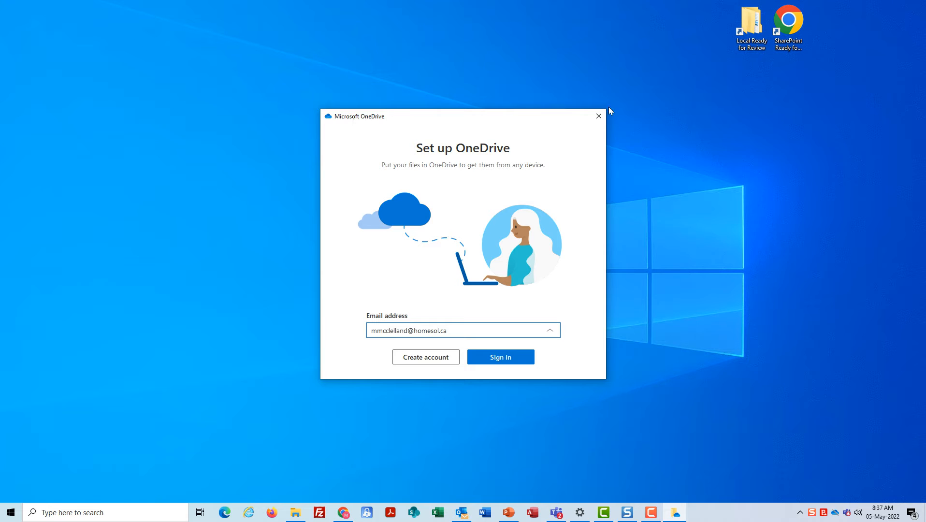
{"action": "left_click", "coordinate": [598, 117]}
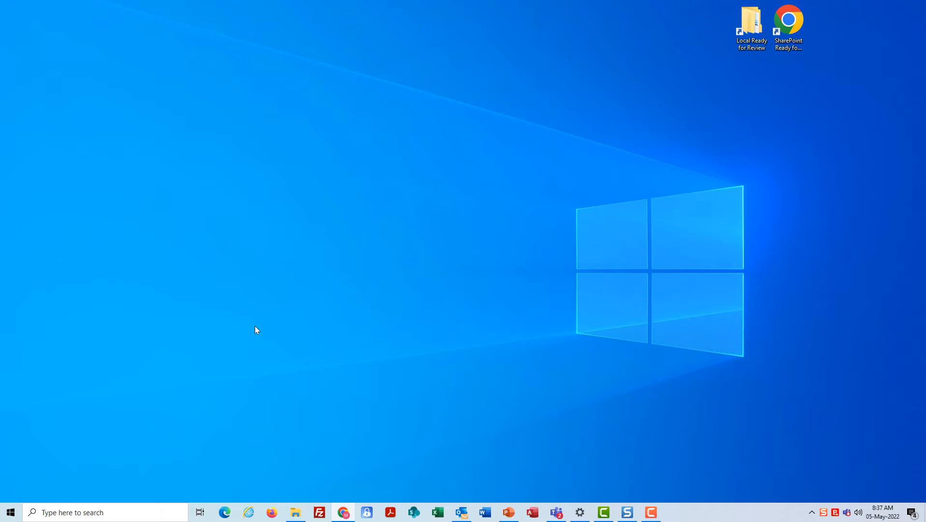
Open the Ready for Review folder under 1-HomeSol Working Files in File Explorer
{"action": "mouse_move", "coordinate": [290, 512]}
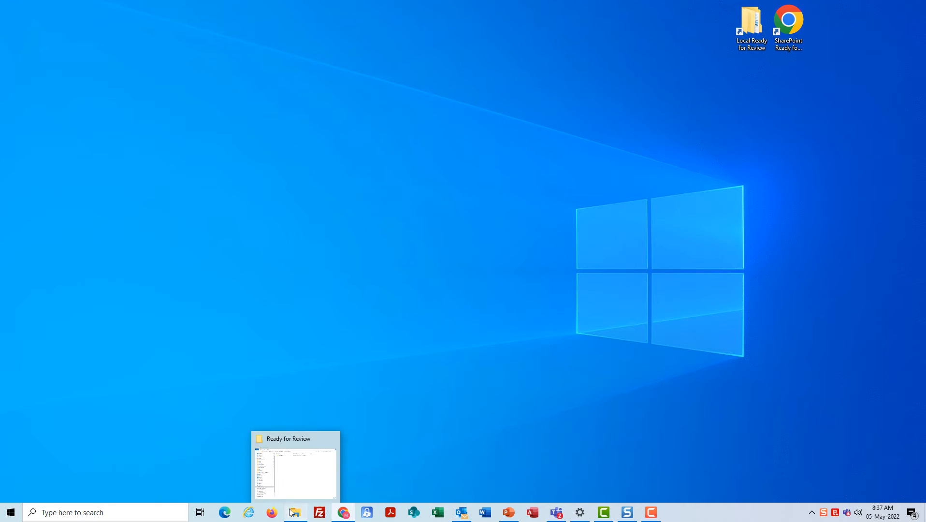
{"action": "left_click_drag", "start_coordinate": [925, 48], "coordinate": [520, 65]}
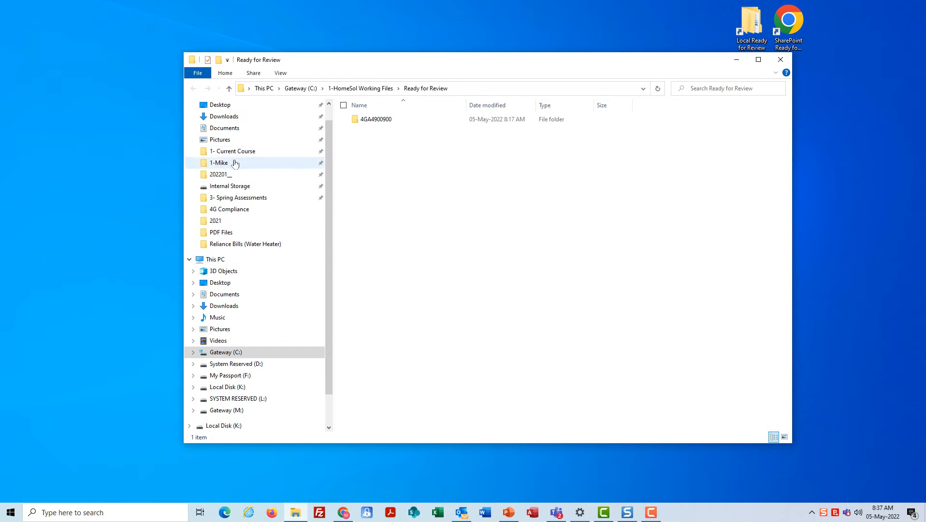
{"action": "scroll", "coordinate": [227, 261], "scroll_direction": "down", "scroll_amount": 1}
{"action": "scroll", "coordinate": [225, 330], "scroll_direction": "up", "scroll_amount": 1}
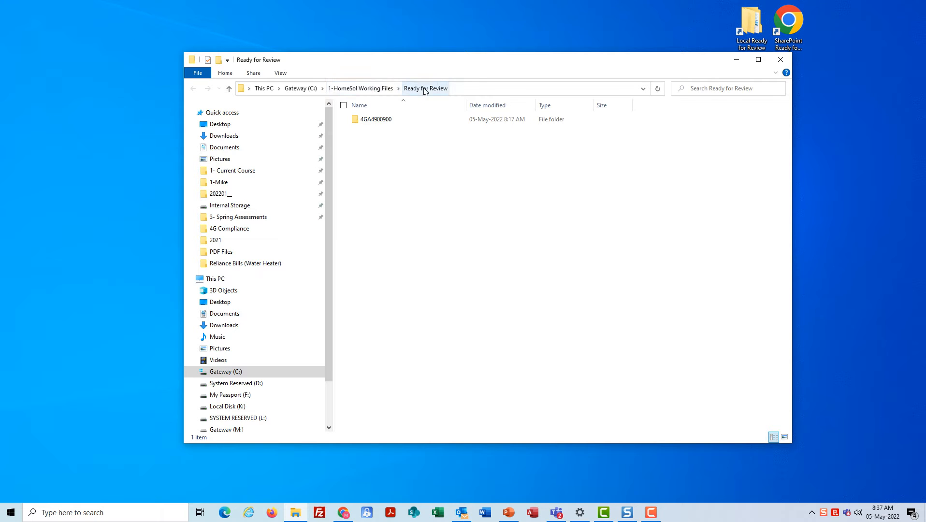
{"action": "left_click", "coordinate": [355, 91]}
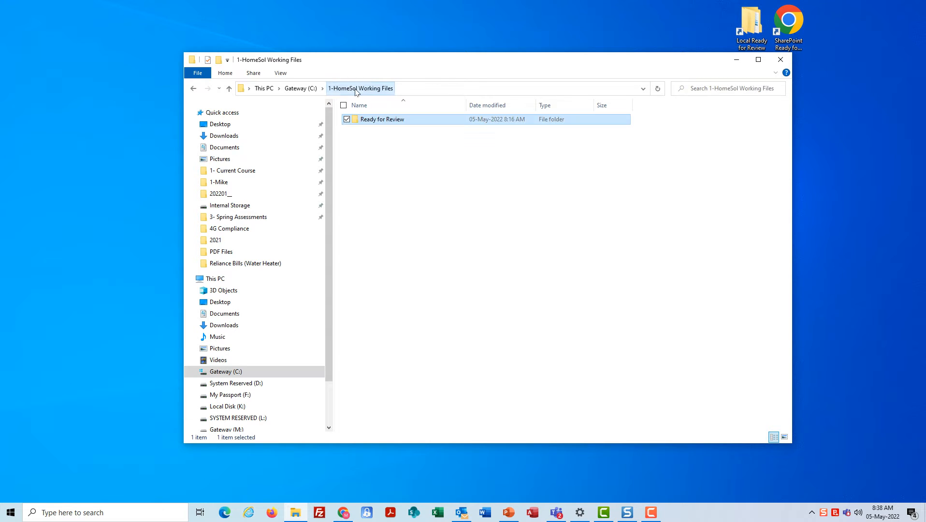
{"action": "left_click", "coordinate": [373, 123]}
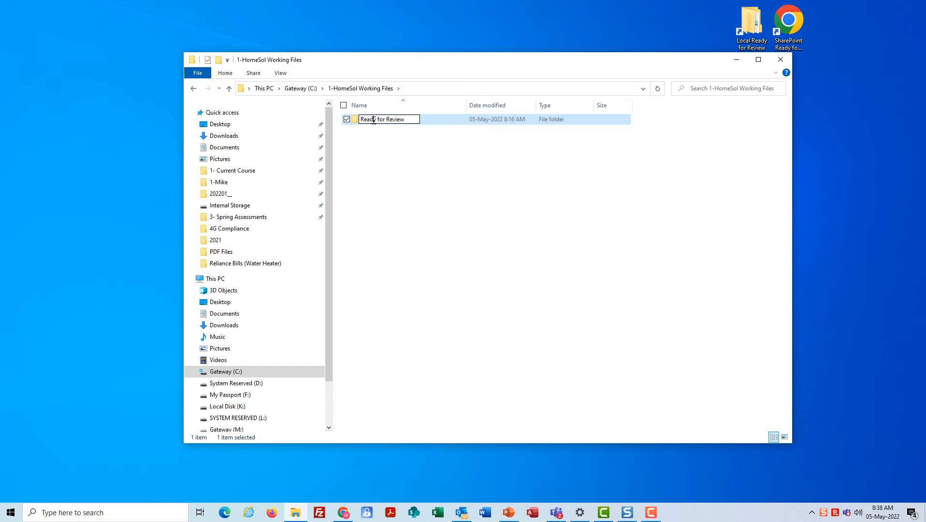
{"action": "key", "text": "Escape"}
{"action": "double_click", "coordinate": [401, 124]}
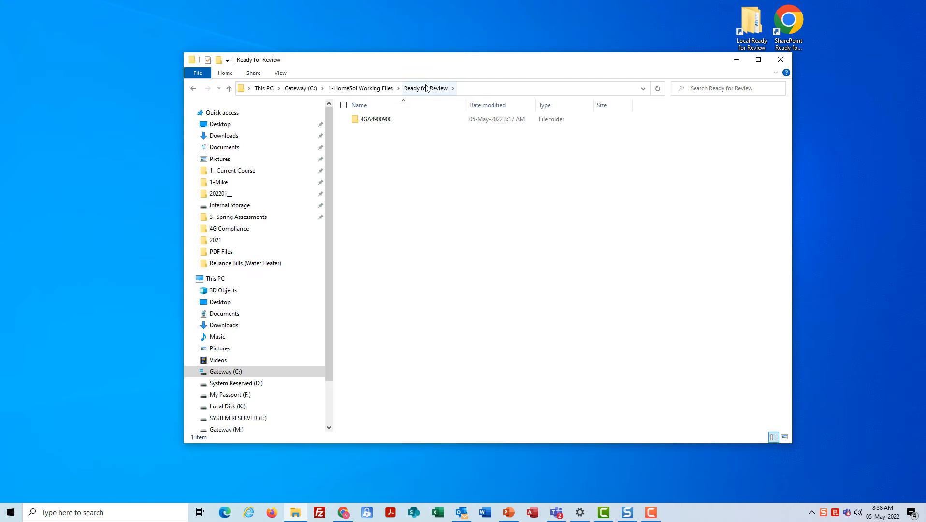
Copy the folder's full path from the address bar and move the window off to the right
{"action": "left_click", "coordinate": [473, 89]}
{"action": "key", "text": "ctrl+c"}
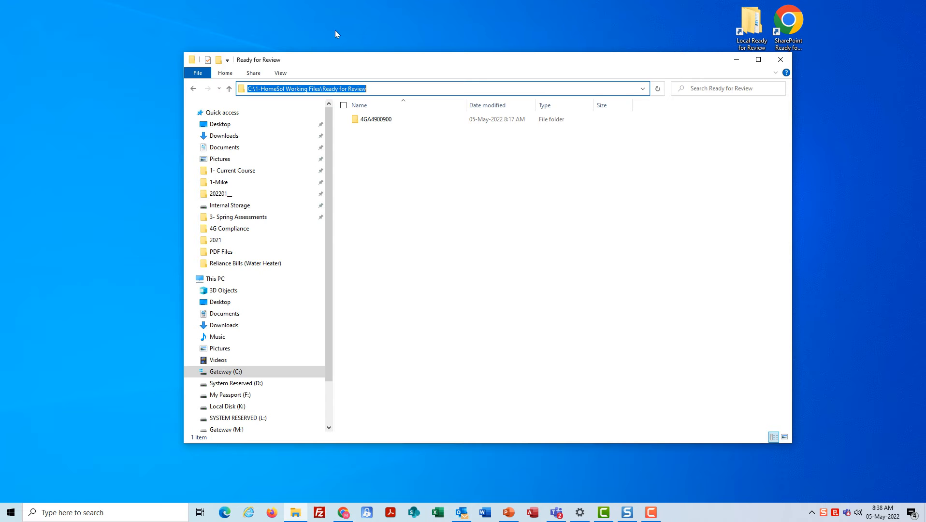
{"action": "left_click", "coordinate": [280, 31]}
{"action": "left_click_drag", "start_coordinate": [429, 62], "coordinate": [925, 82]}
Create a desktop shortcut to the copied folder path named 'Local Ready for Review', replacing the existing one
{"action": "right_click", "coordinate": [271, 91]}
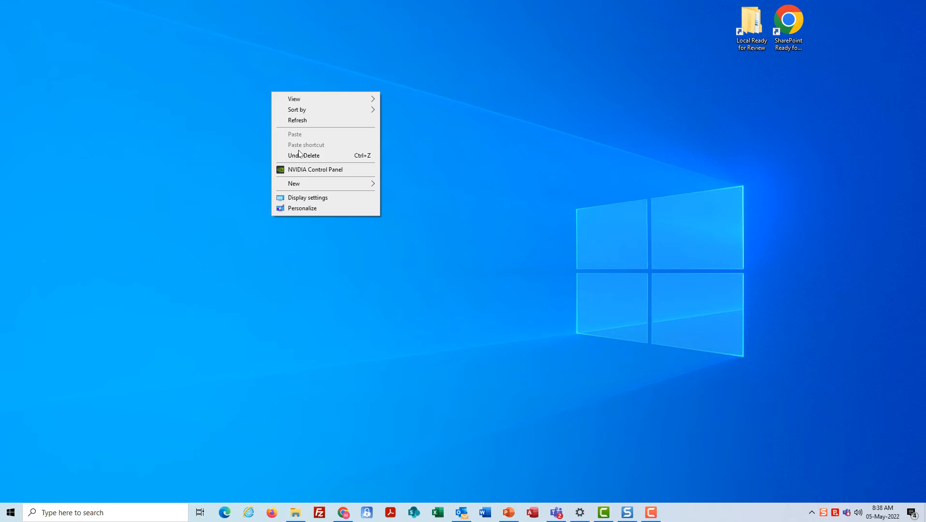
{"action": "mouse_move", "coordinate": [302, 184]}
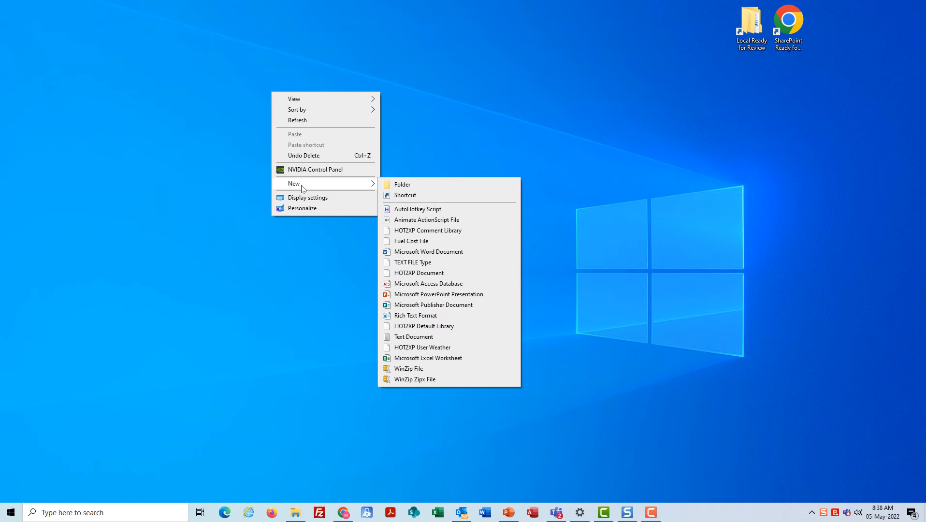
{"action": "left_click", "coordinate": [422, 196]}
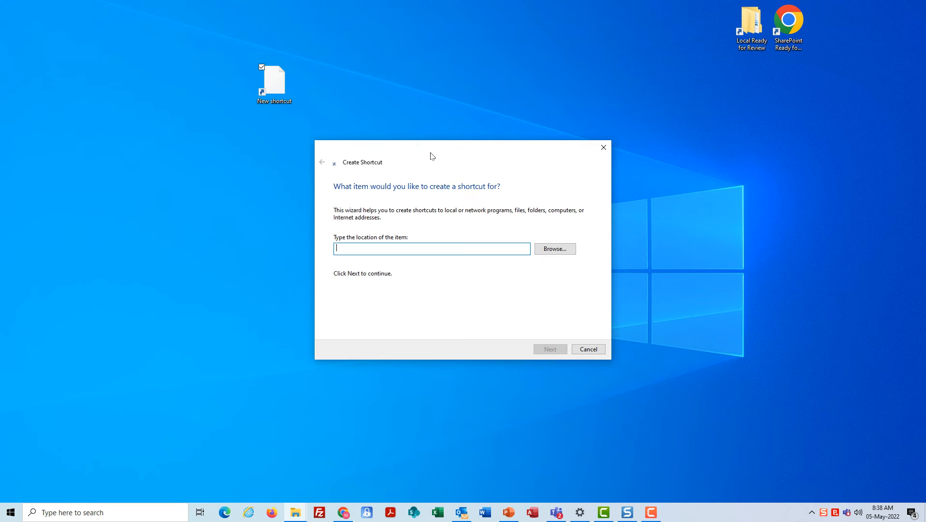
{"action": "key", "text": "ctrl+v"}
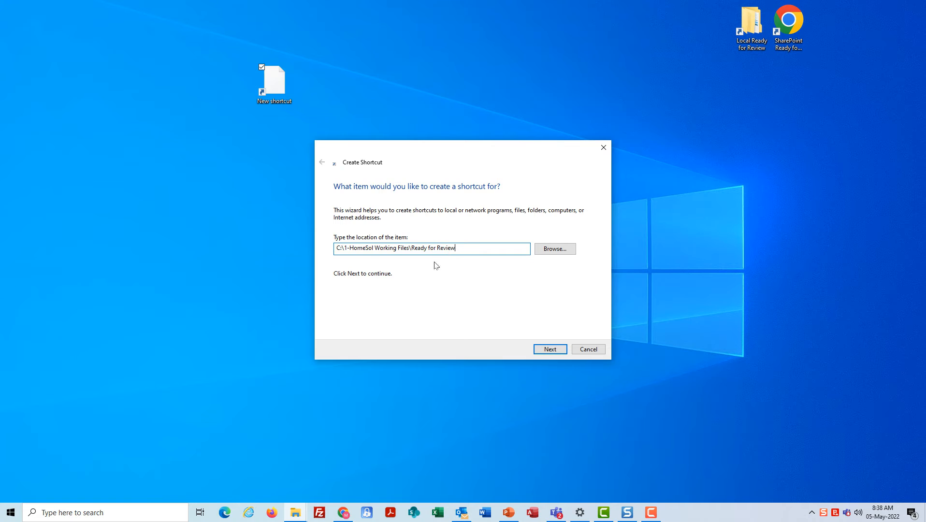
{"action": "left_click", "coordinate": [549, 350]}
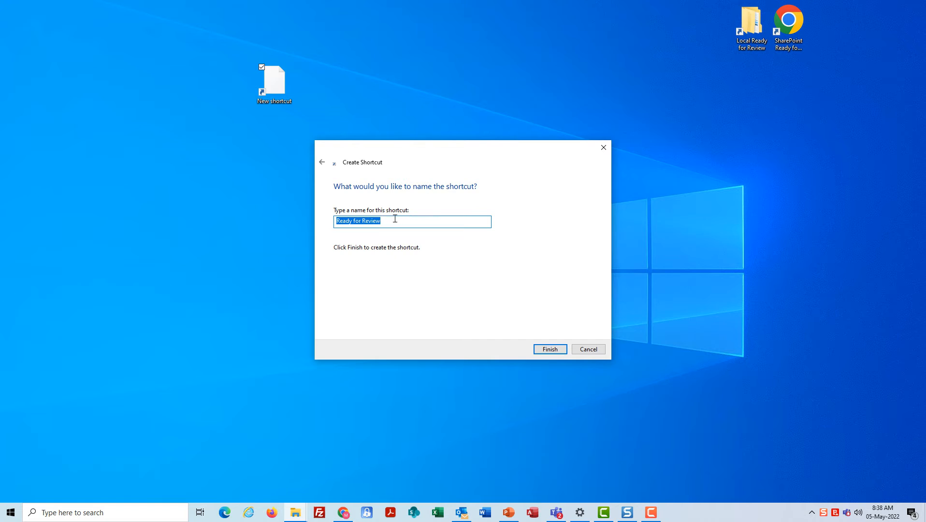
{"action": "key", "text": "Home"}
{"action": "type", "text": "Local"}
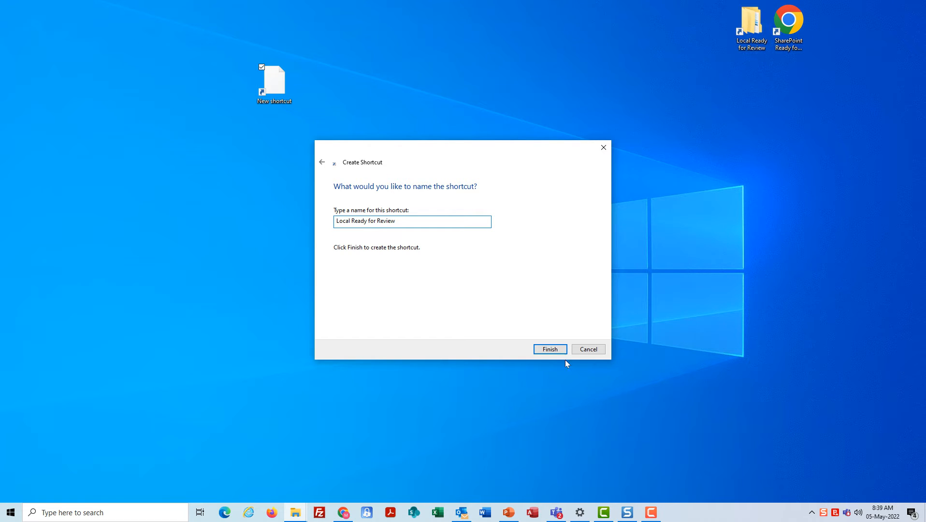
{"action": "left_click", "coordinate": [550, 349]}
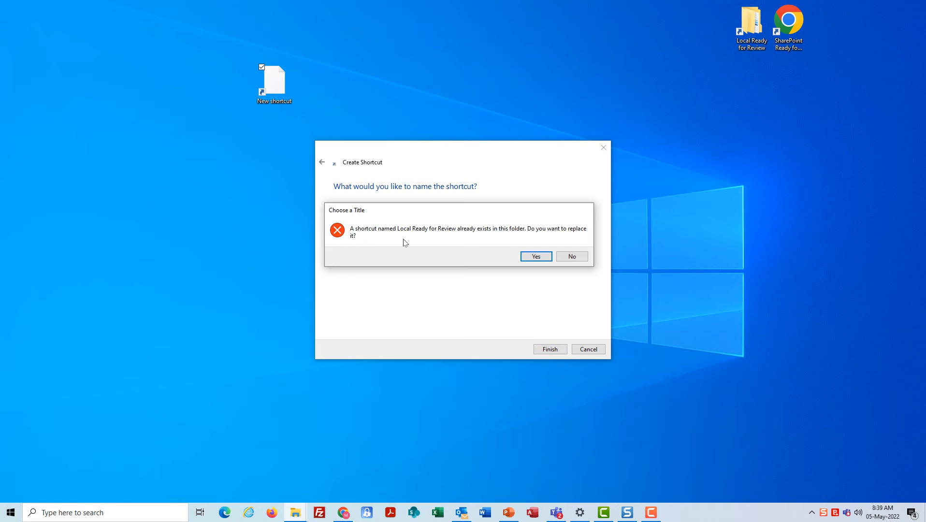
{"action": "left_click", "coordinate": [535, 256]}
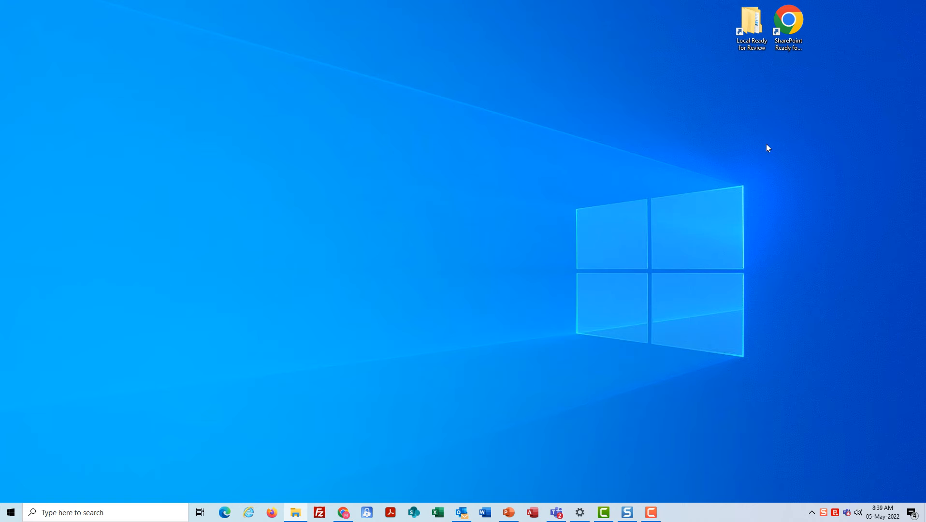
Delete the old SharePoint Ready for Review shortcut and bring the SharePoint browser on screen
{"action": "left_click", "coordinate": [794, 25]}
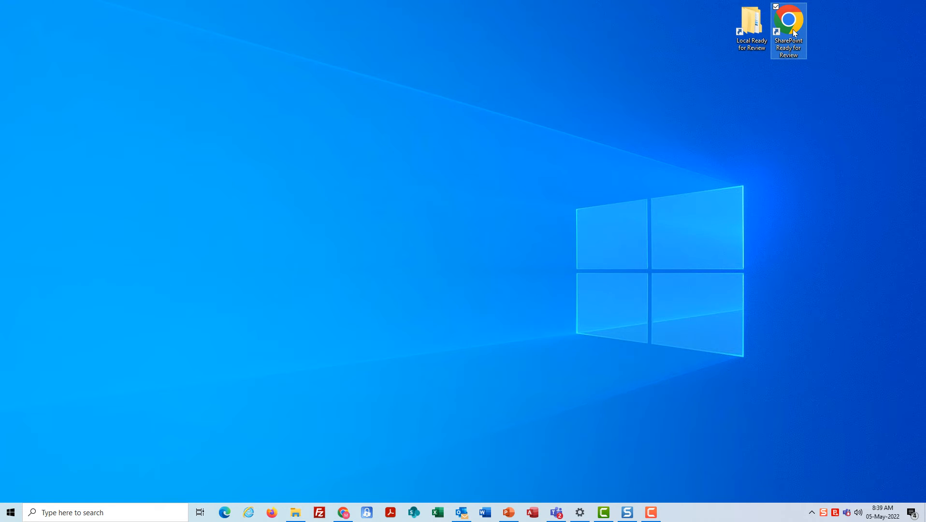
{"action": "key", "text": "Delete"}
{"action": "left_click", "coordinate": [500, 295]}
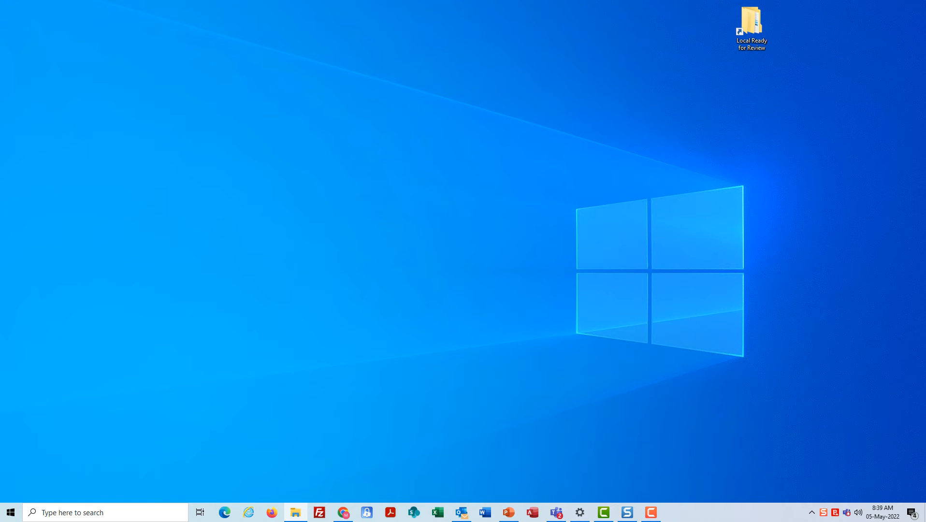
{"action": "left_click_drag", "start_coordinate": [0, 30], "coordinate": [678, 23]}
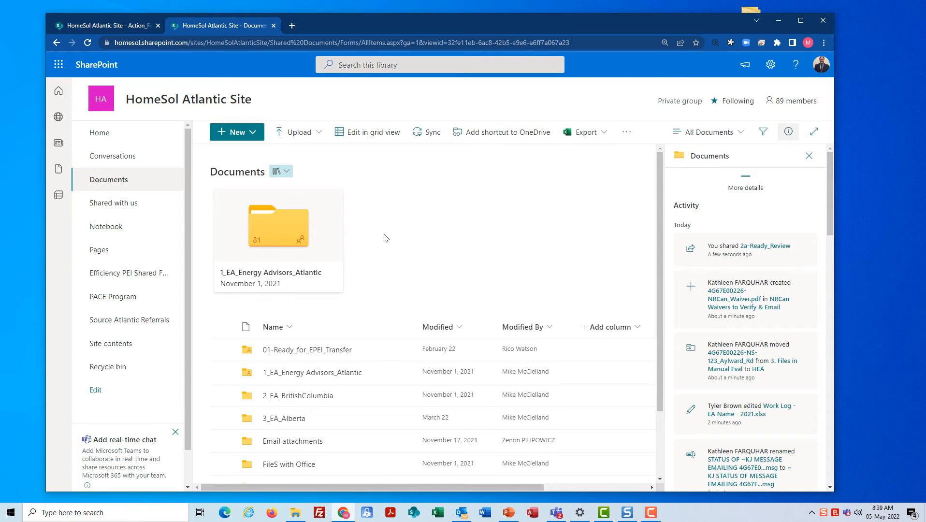
Open 1_EA_Energy Advisors_Atlantic, then the 4G11 advisor folder and its Action_Folder
{"action": "left_click", "coordinate": [295, 378]}
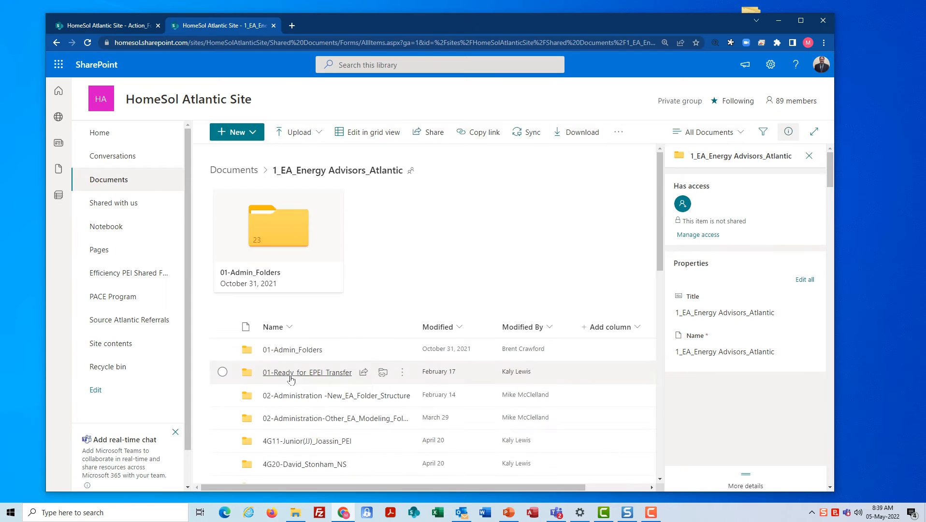
{"action": "scroll", "coordinate": [348, 351], "scroll_direction": "down", "scroll_amount": 3}
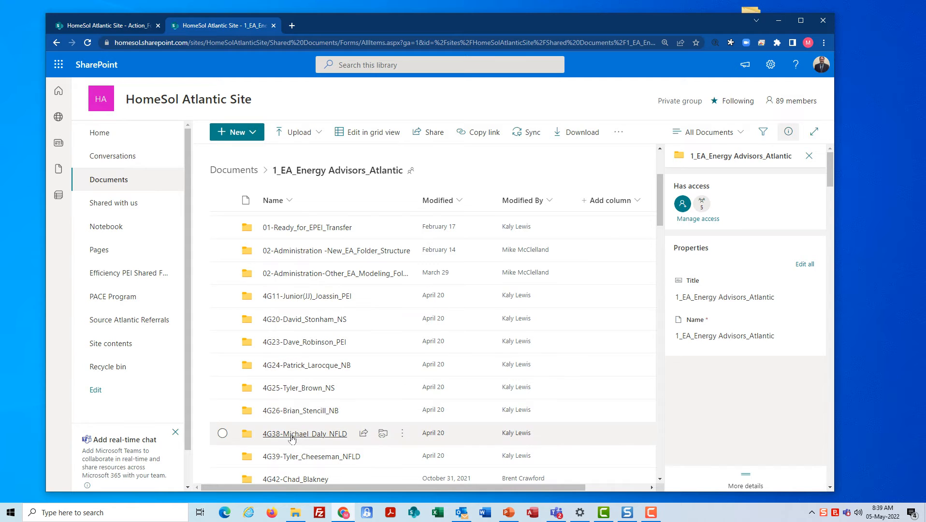
{"action": "left_click", "coordinate": [274, 296]}
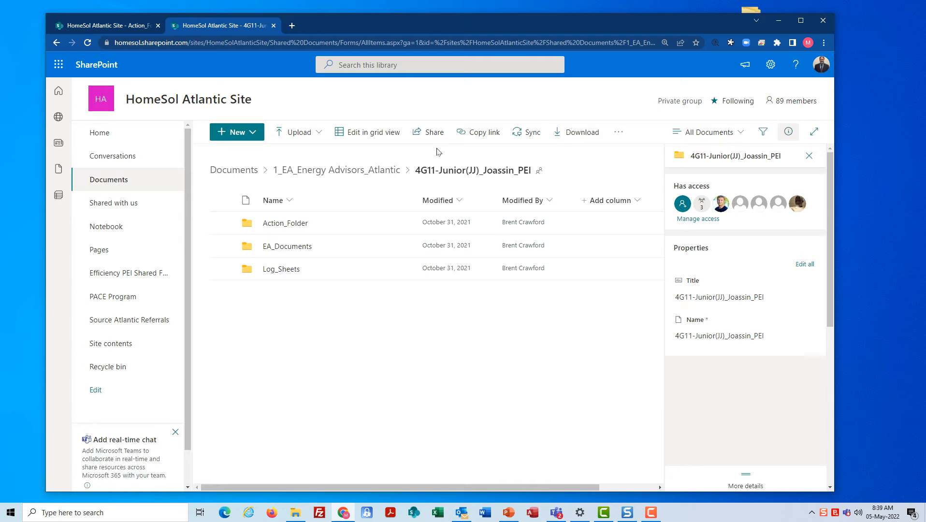
{"action": "left_click", "coordinate": [297, 225]}
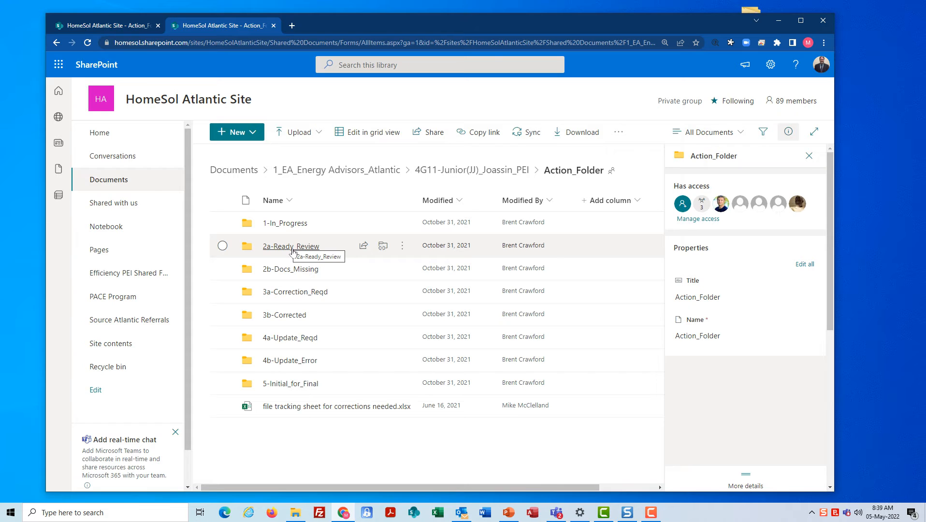
Copy a link to the 2a-Ready_Review folder and move the browser aside
{"action": "left_click", "coordinate": [222, 246]}
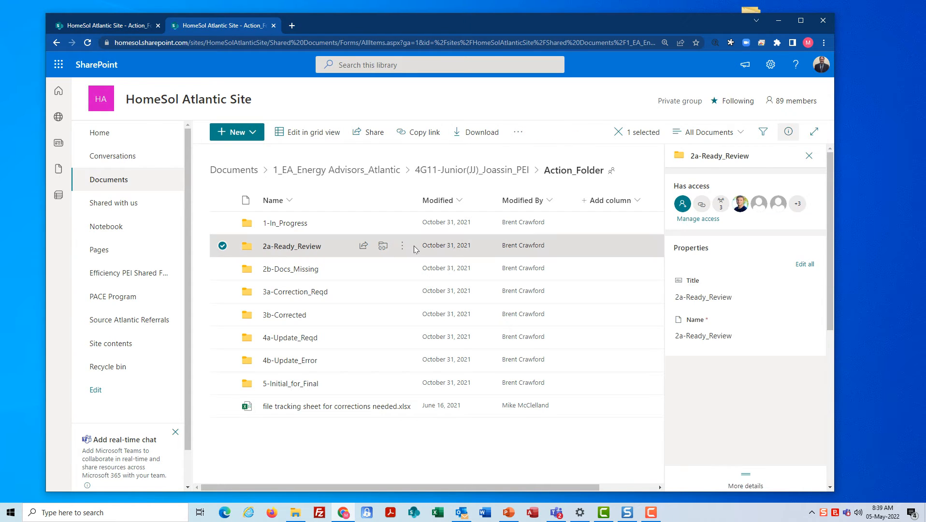
{"action": "left_click", "coordinate": [401, 246]}
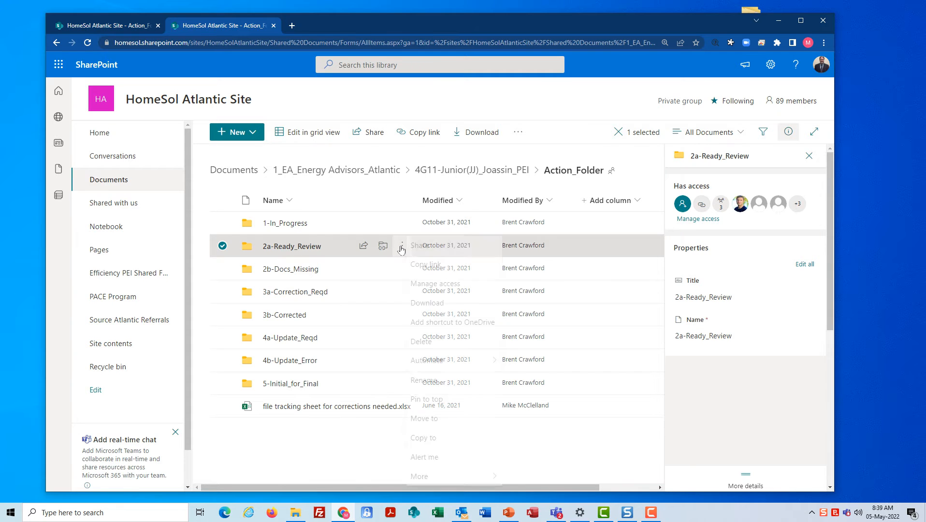
{"action": "left_click", "coordinate": [442, 244]}
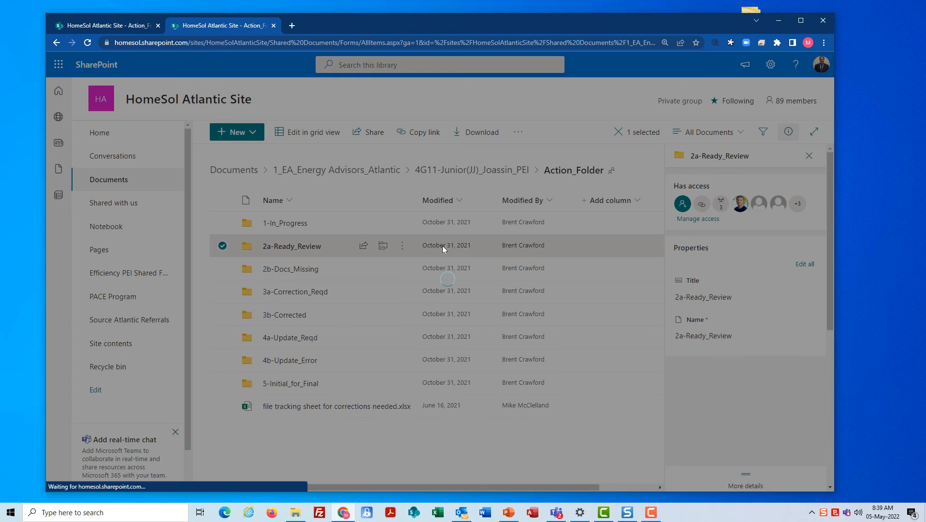
{"action": "left_click", "coordinate": [529, 289]}
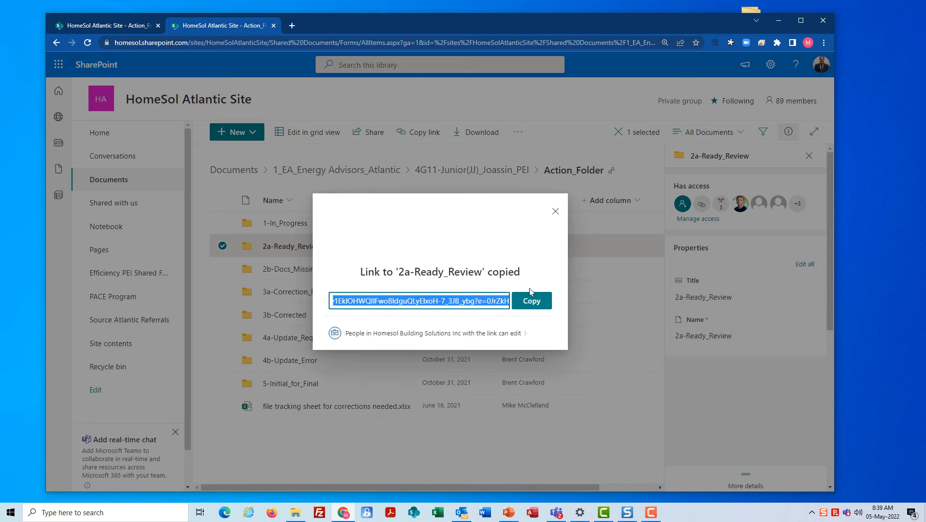
{"action": "left_click", "coordinate": [556, 211]}
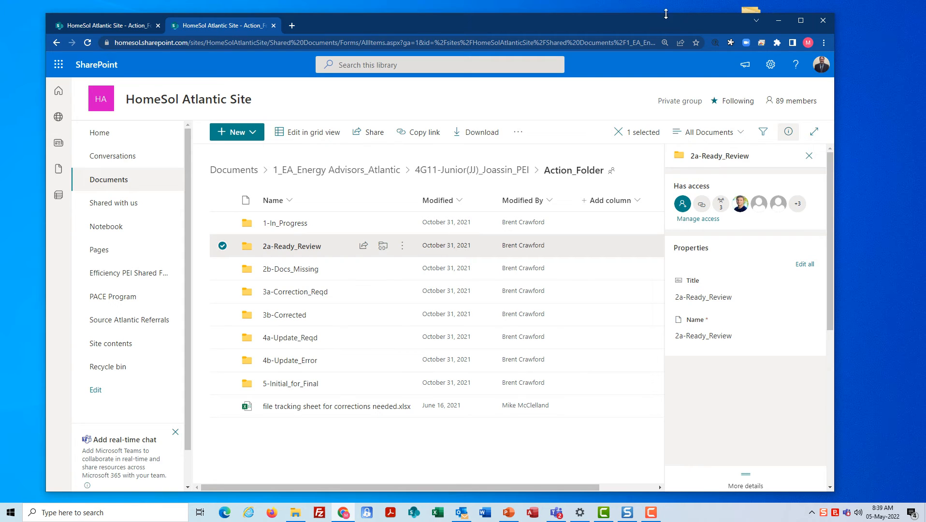
{"action": "left_click_drag", "start_coordinate": [665, 17], "coordinate": [0, 35]}
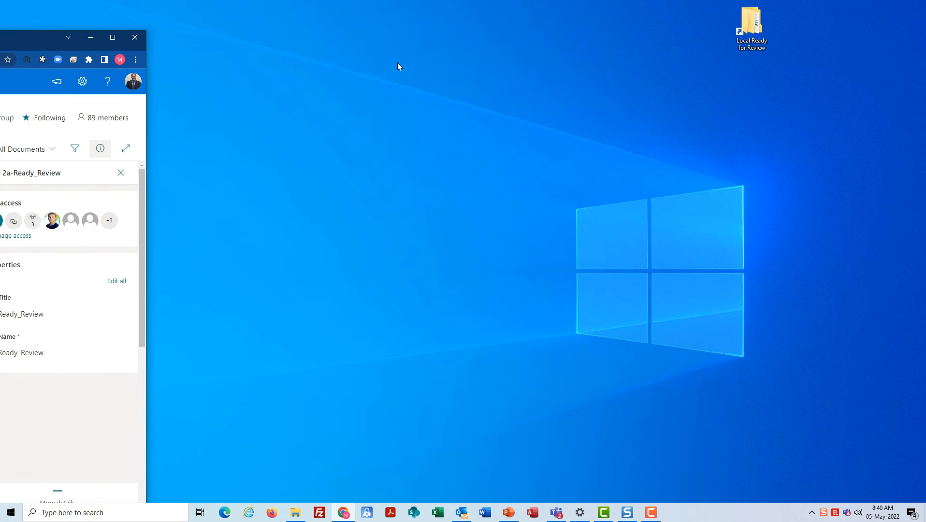
Create a desktop shortcut targeting the pasted 2a-Ready_Review link, named 'SharePoint Ready for Review'
{"action": "right_click", "coordinate": [410, 71]}
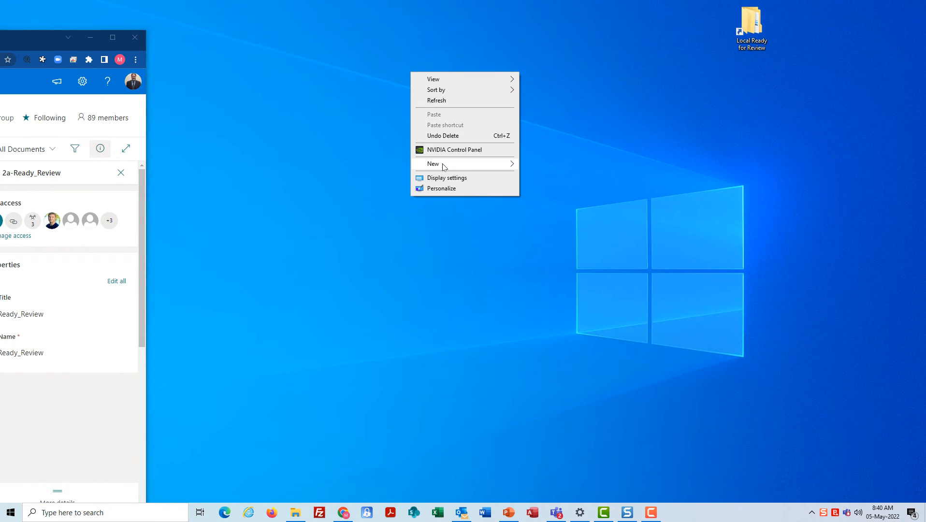
{"action": "mouse_move", "coordinate": [442, 165]}
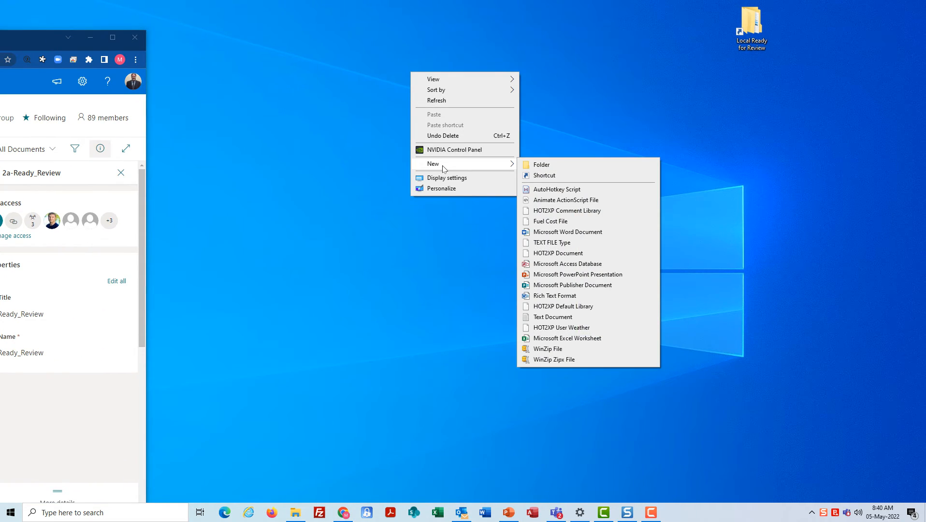
{"action": "left_click", "coordinate": [545, 176]}
{"action": "key", "text": "ctrl+v"}
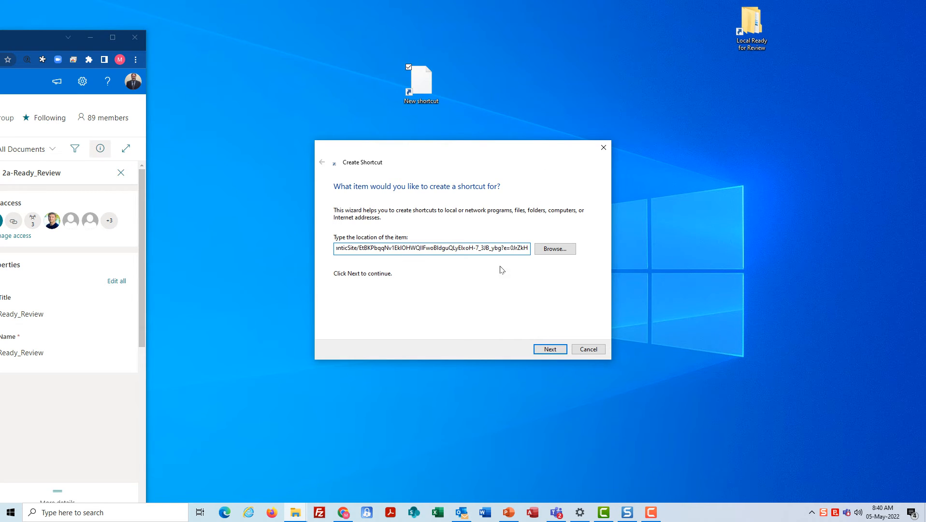
{"action": "left_click", "coordinate": [550, 348]}
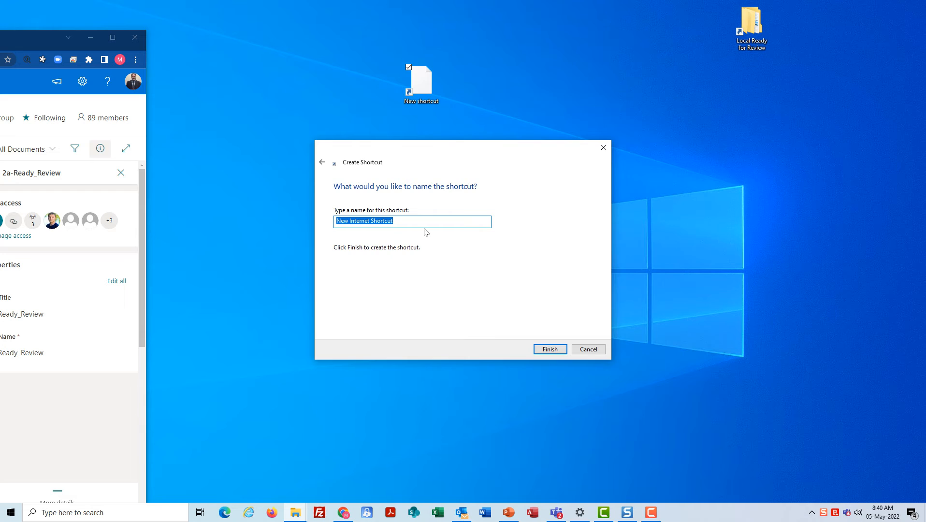
{"action": "type", "text": "SharePoint Ready for Review"}
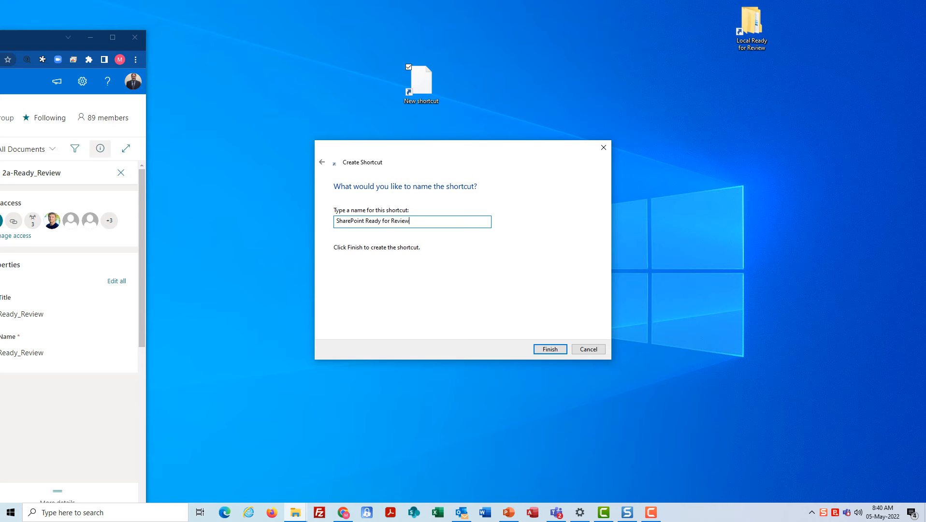
{"action": "left_click", "coordinate": [543, 349]}
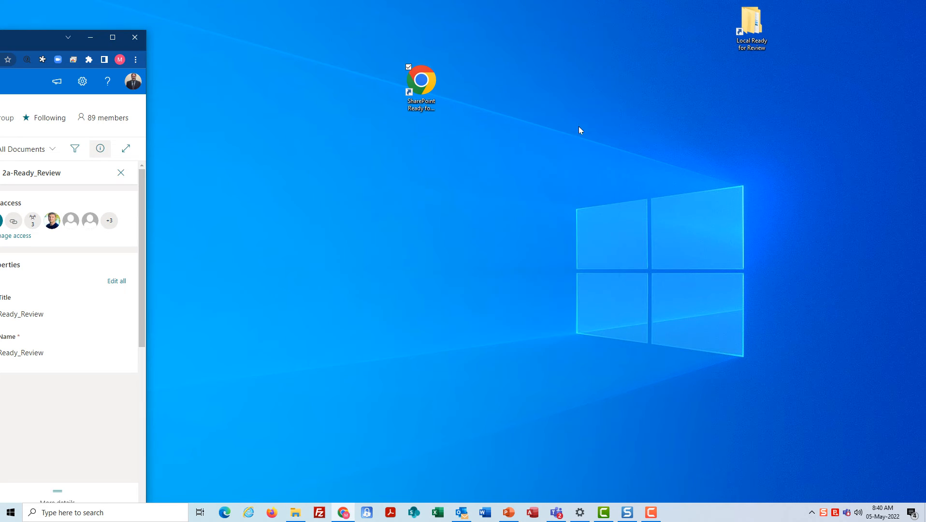
Line up the Local and SharePoint Ready for Review shortcuts at the desktop top and close Chrome
{"action": "left_click_drag", "start_coordinate": [732, 13], "coordinate": [441, 13]}
{"action": "left_click_drag", "start_coordinate": [425, 81], "coordinate": [498, 22]}
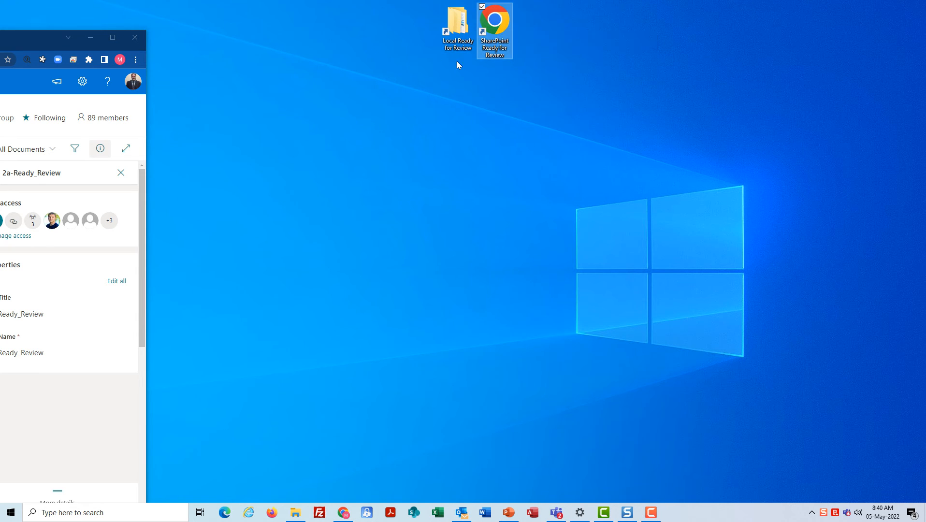
{"action": "left_click", "coordinate": [135, 39]}
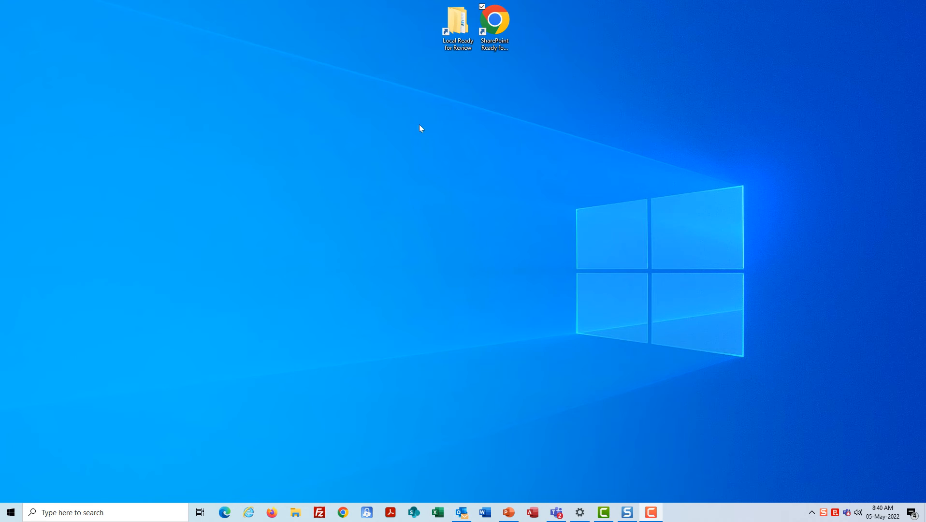
{"action": "left_click", "coordinate": [454, 26]}
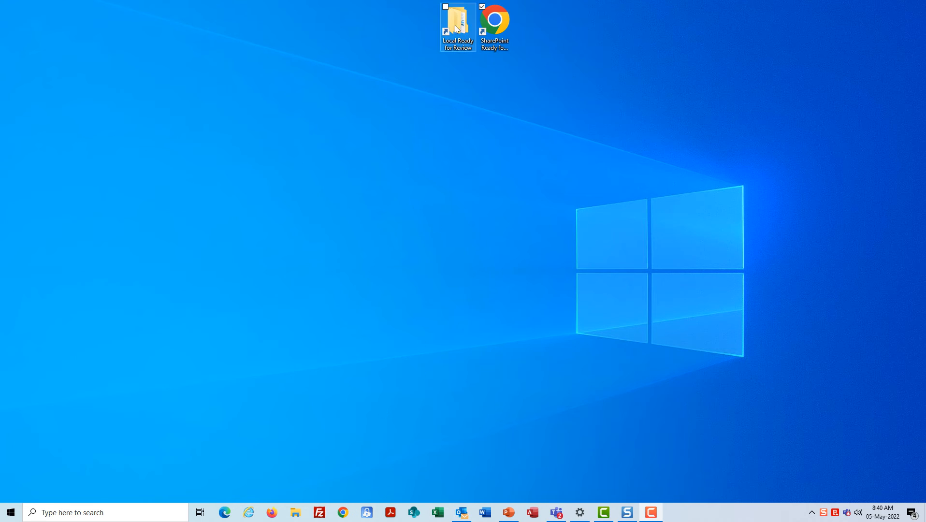
{"action": "double_click", "coordinate": [455, 23]}
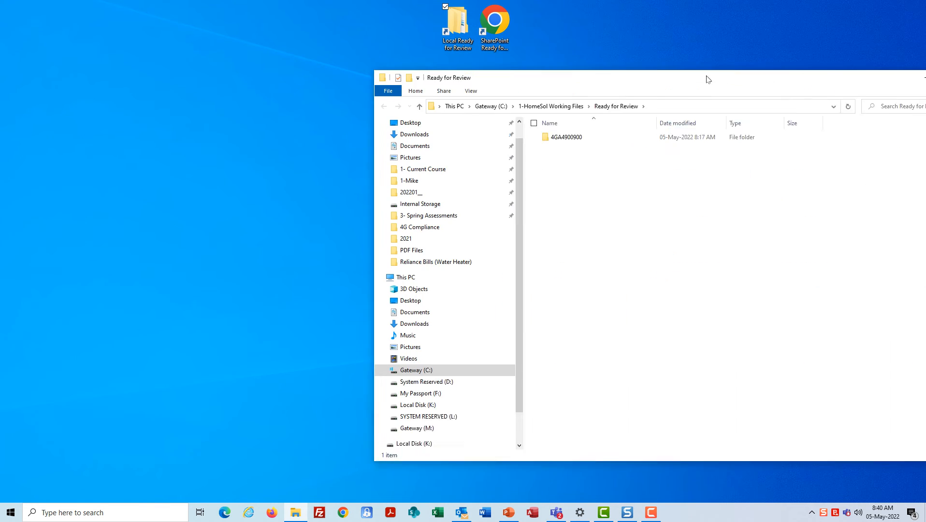
{"action": "left_click_drag", "start_coordinate": [706, 76], "coordinate": [511, 87]}
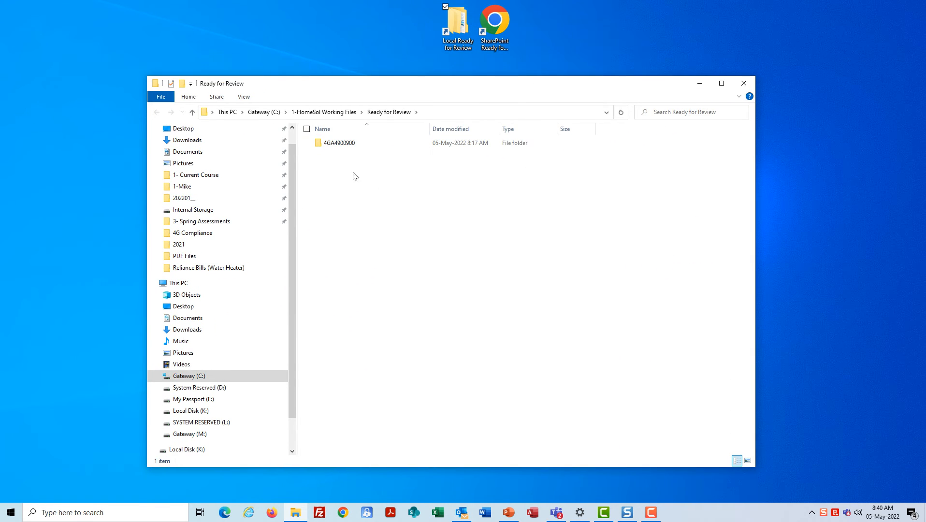
{"action": "double_click", "coordinate": [341, 144]}
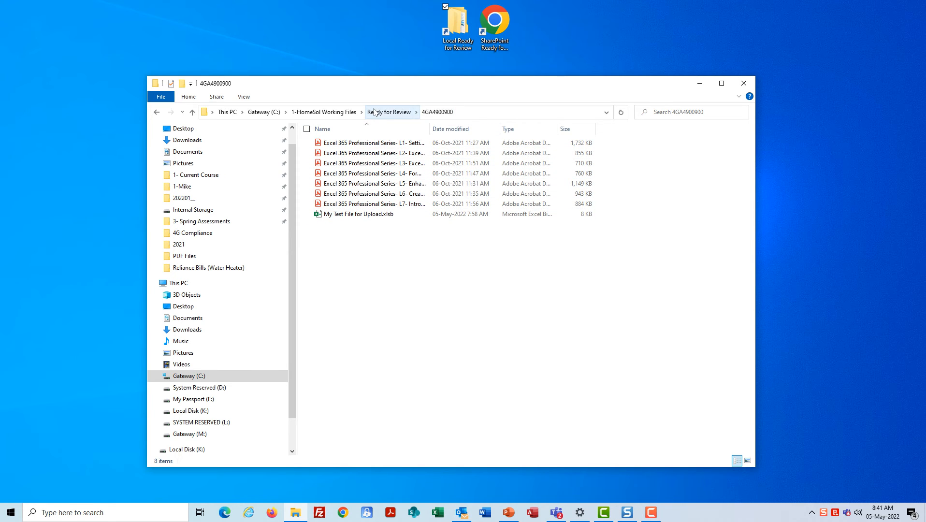
{"action": "left_click", "coordinate": [319, 111]}
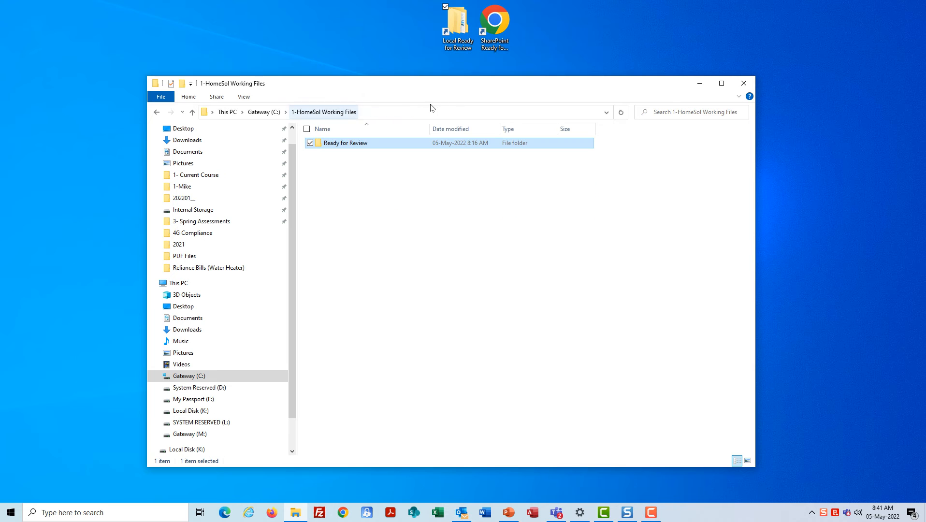
{"action": "left_click", "coordinate": [743, 83]}
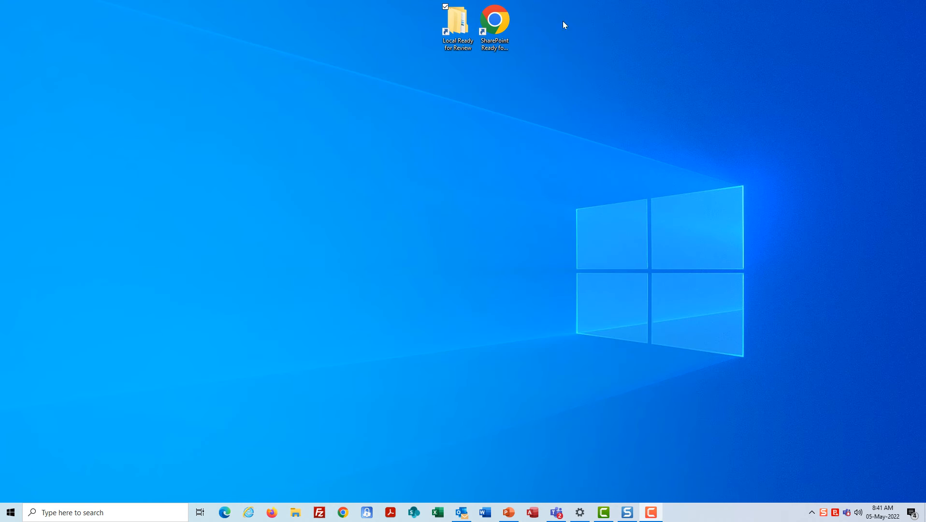
{"action": "double_click", "coordinate": [454, 23]}
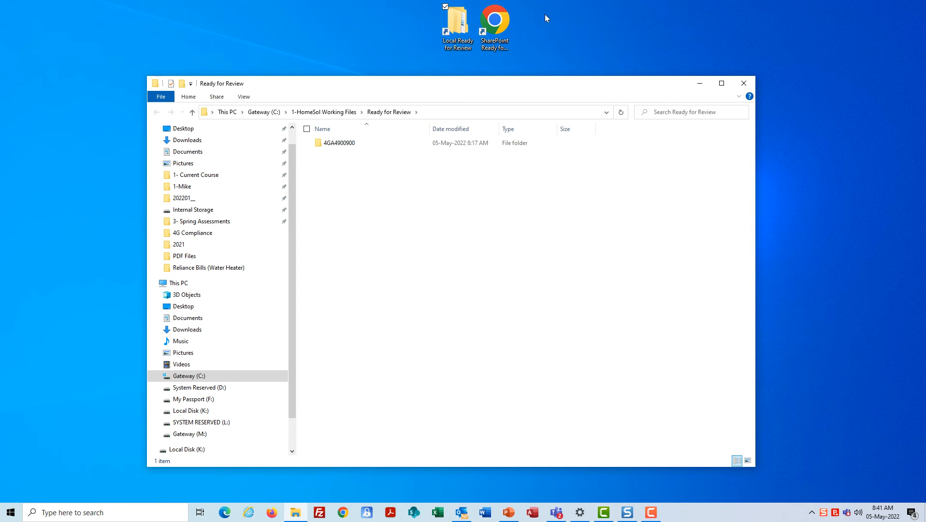
{"action": "double_click", "coordinate": [497, 18]}
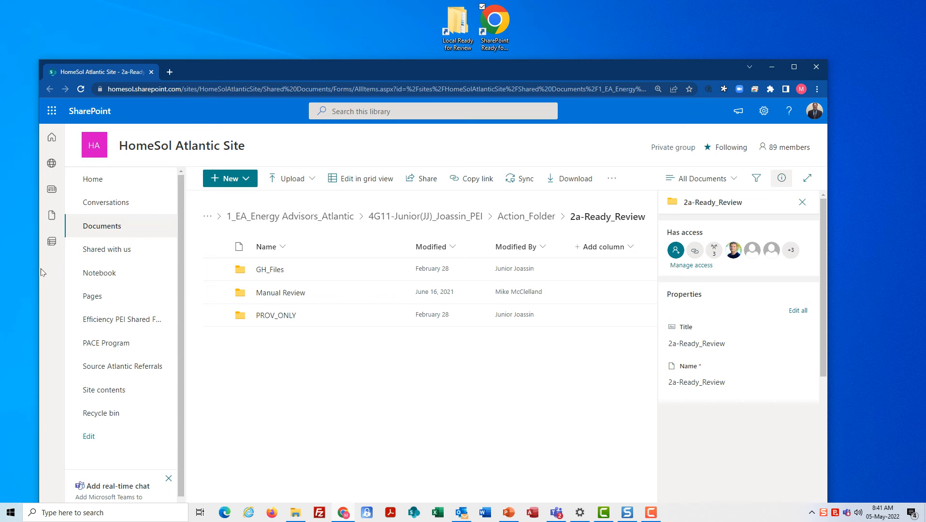
Resize the local folder window into the top-left corner with SharePoint positioned on the right
{"action": "left_click_drag", "start_coordinate": [36, 272], "coordinate": [353, 274]}
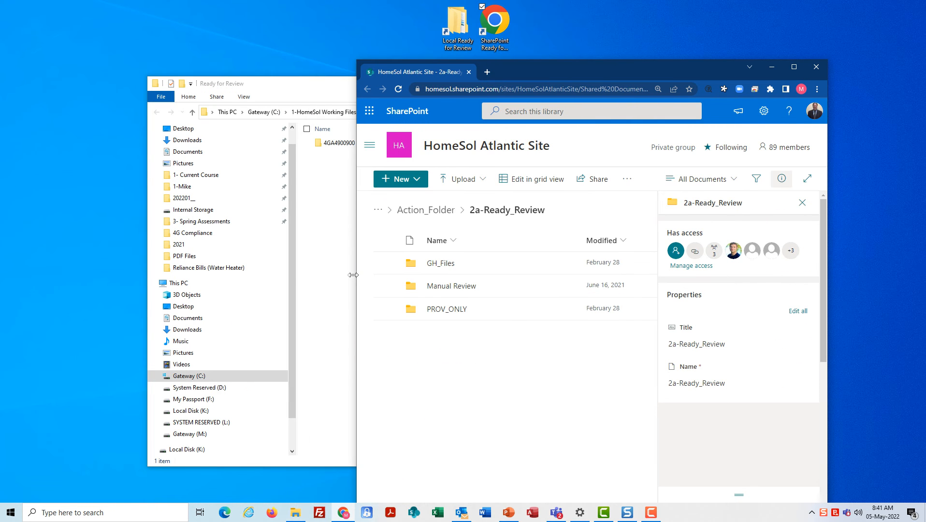
{"action": "left_click_drag", "start_coordinate": [629, 77], "coordinate": [732, 18]}
{"action": "left_click", "coordinate": [385, 91]}
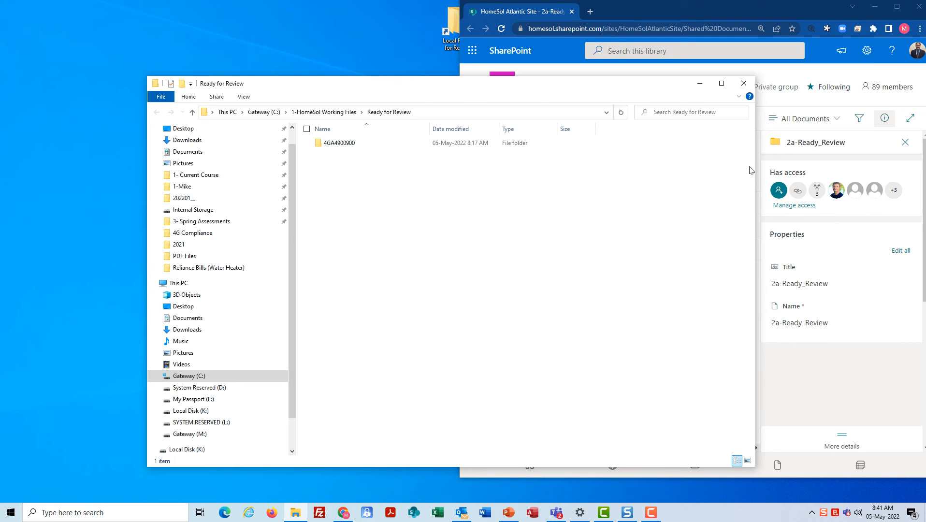
{"action": "left_click_drag", "start_coordinate": [761, 175], "coordinate": [651, 189]}
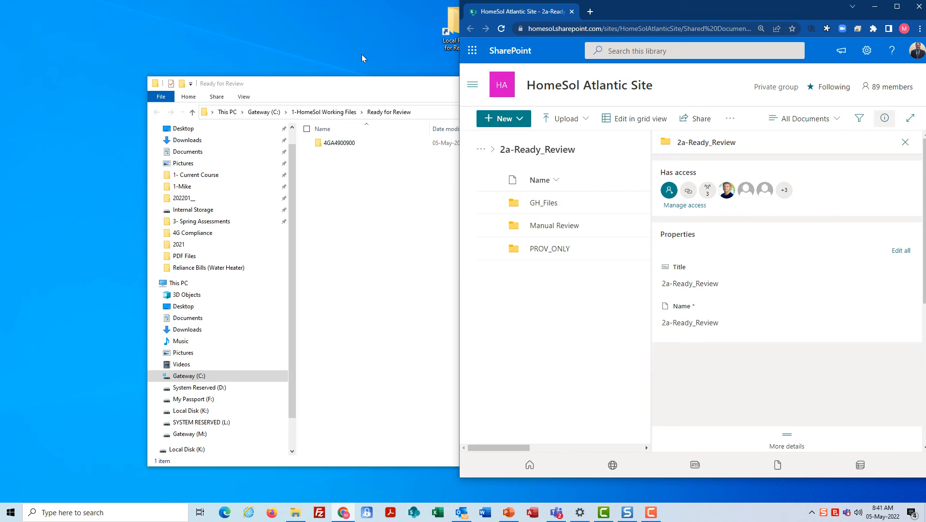
{"action": "left_click", "coordinate": [350, 85]}
{"action": "left_click_drag", "start_coordinate": [755, 203], "coordinate": [429, 206]}
{"action": "left_click_drag", "start_coordinate": [320, 89], "coordinate": [183, 14]}
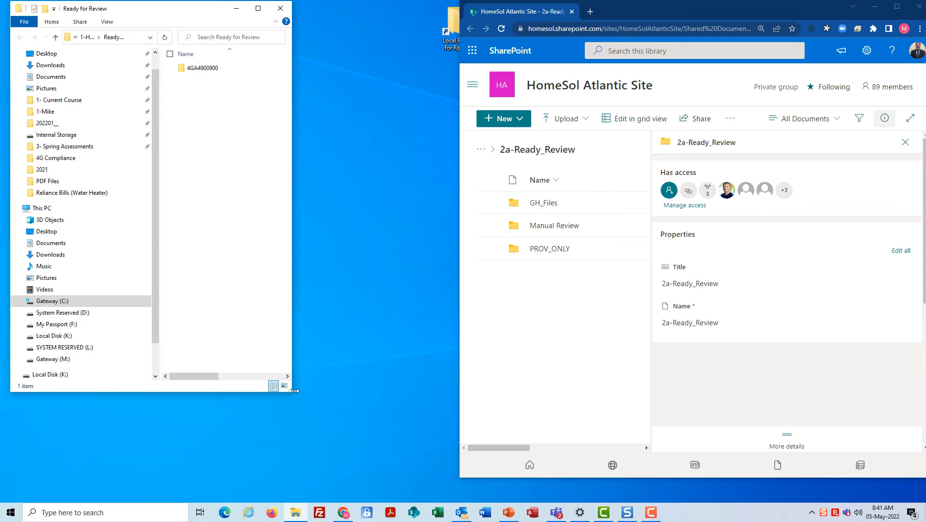
{"action": "left_click_drag", "start_coordinate": [293, 390], "coordinate": [413, 432]}
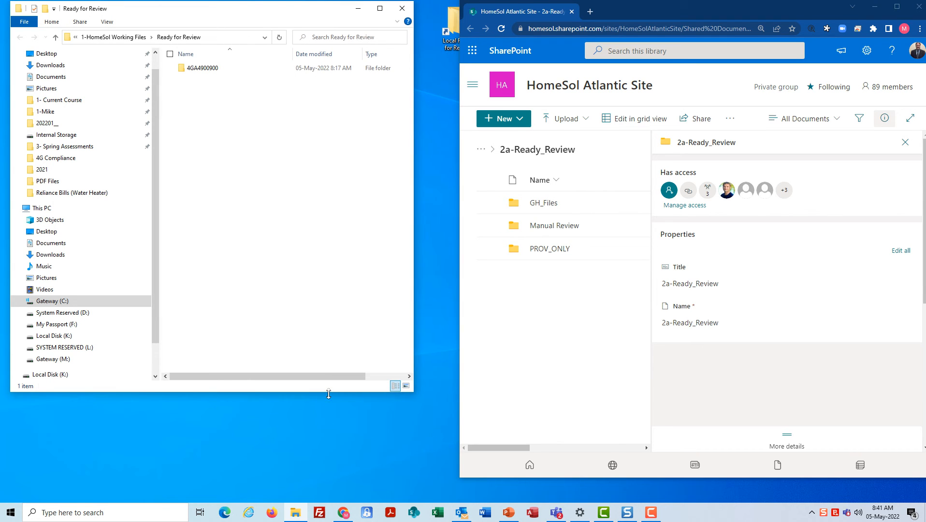
{"action": "left_click_drag", "start_coordinate": [328, 392], "coordinate": [333, 476]}
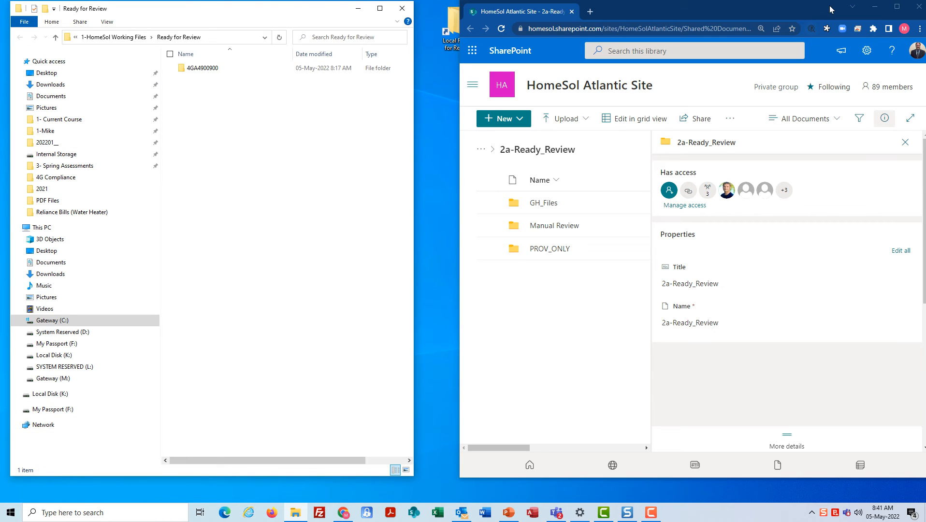
{"action": "left_click_drag", "start_coordinate": [831, 10], "coordinate": [784, 10]}
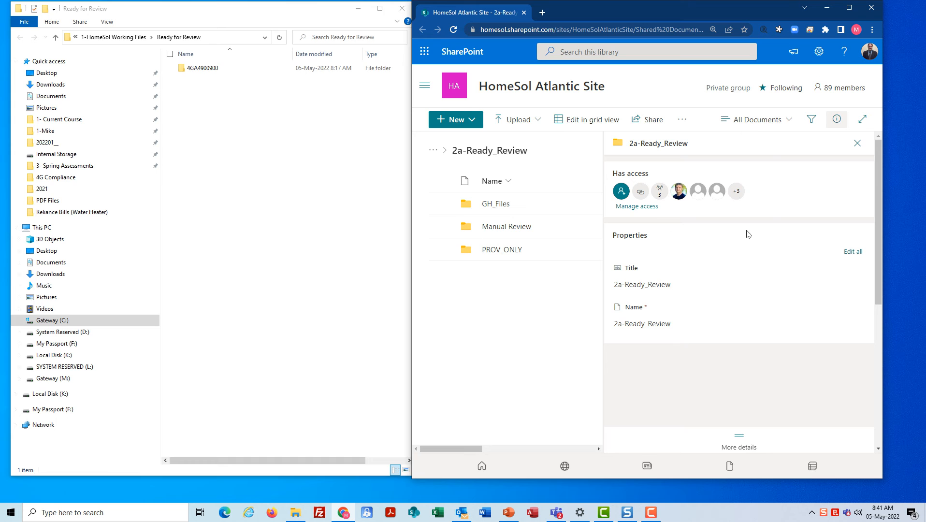
Reopen the 2a-Ready_Review library from its desktop shortcut and place it beside the folder window
{"action": "left_click", "coordinate": [871, 7]}
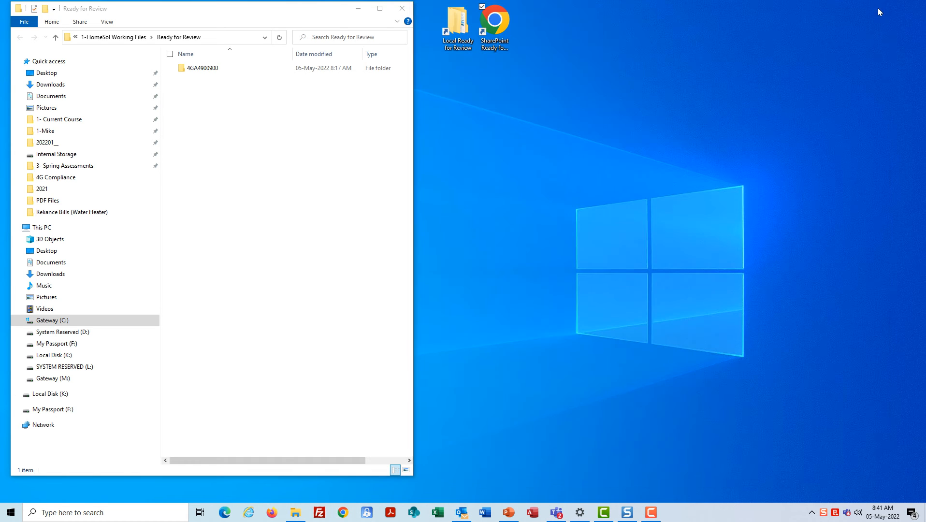
{"action": "left_click", "coordinate": [500, 22]}
{"action": "double_click", "coordinate": [500, 22]}
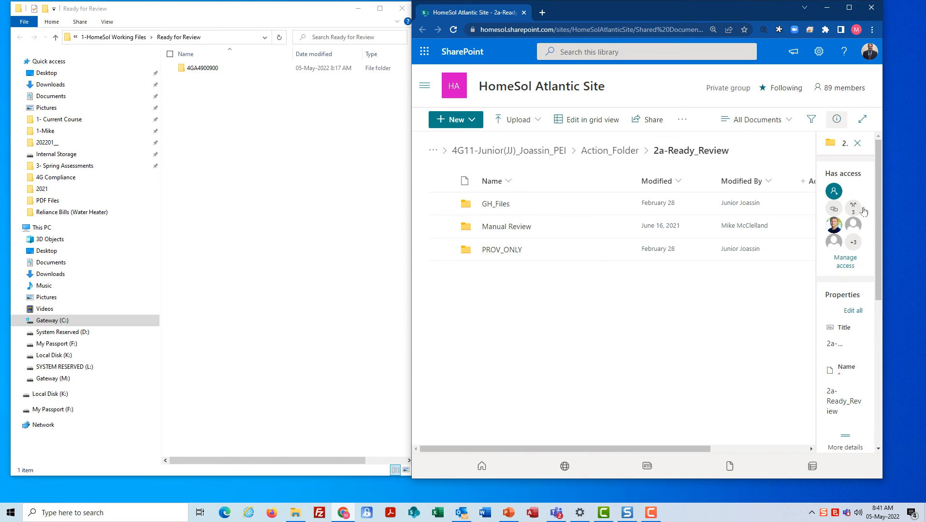
{"action": "mouse_move", "coordinate": [773, 5]}
{"action": "left_mouse_down"}
{"action": "mouse_move", "coordinate": [798, 4]}
{"action": "mouse_move", "coordinate": [782, 4]}
{"action": "left_mouse_up"}
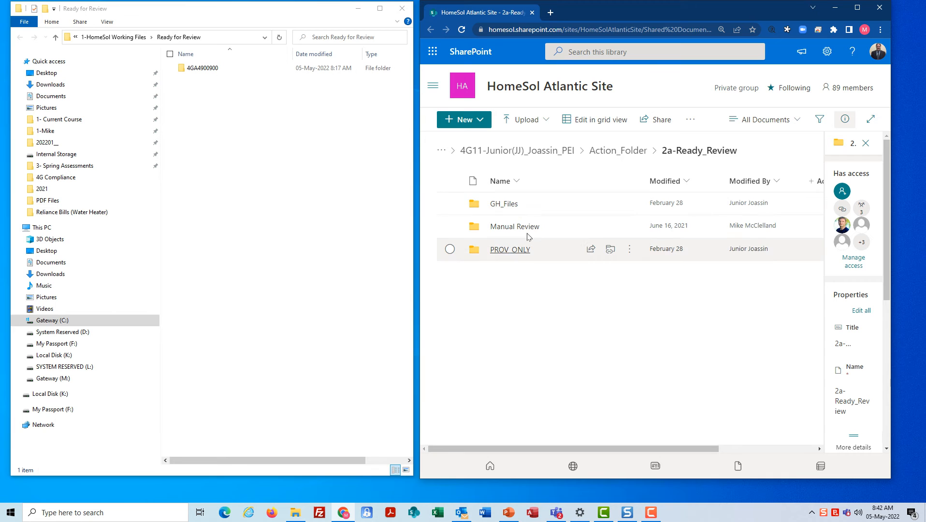
{"action": "left_click", "coordinate": [402, 9]}
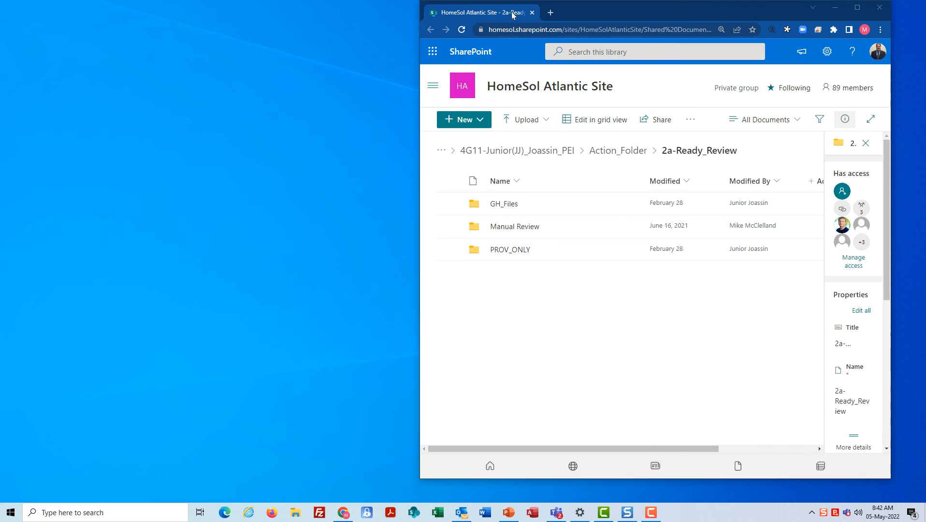
{"action": "left_click", "coordinate": [879, 7]}
{"action": "left_click", "coordinate": [453, 25]}
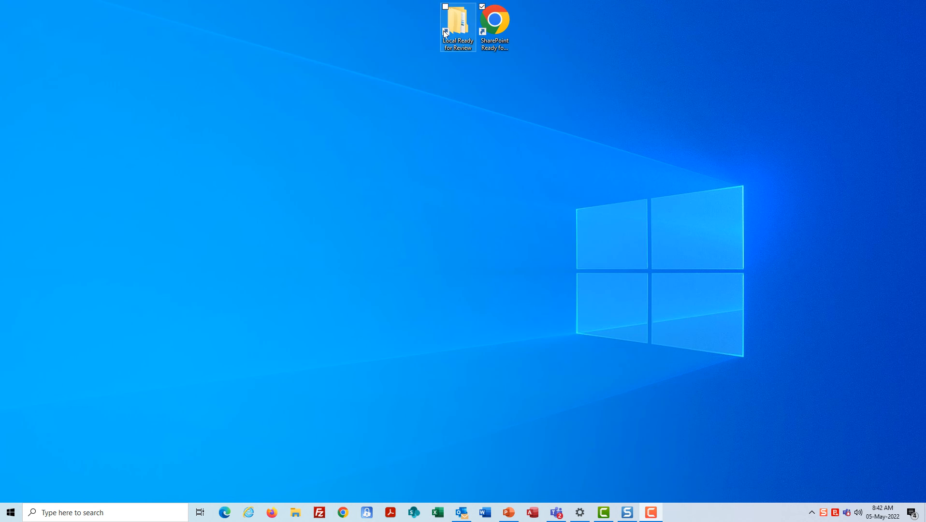
{"action": "double_click", "coordinate": [503, 25]}
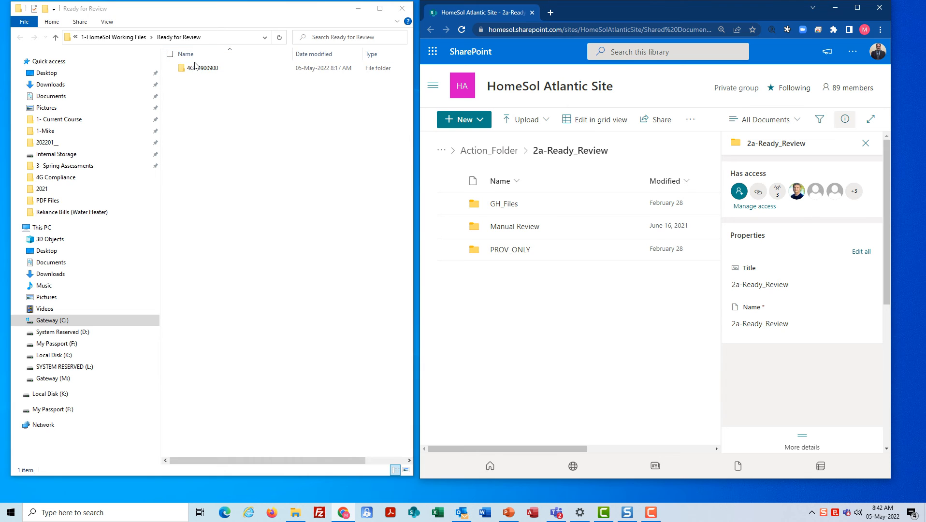
{"action": "left_click_drag", "start_coordinate": [195, 68], "coordinate": [533, 350]}
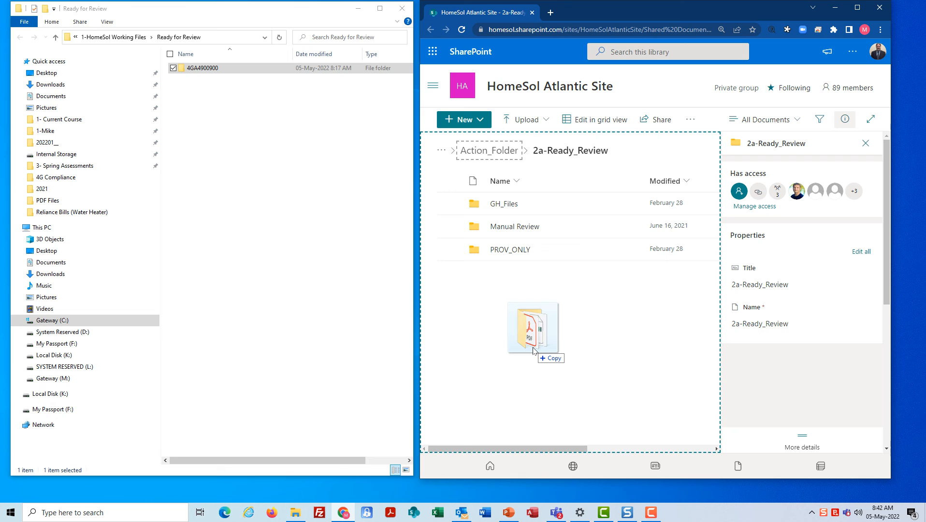
{"action": "left_click_drag", "start_coordinate": [533, 349], "coordinate": [537, 377]}
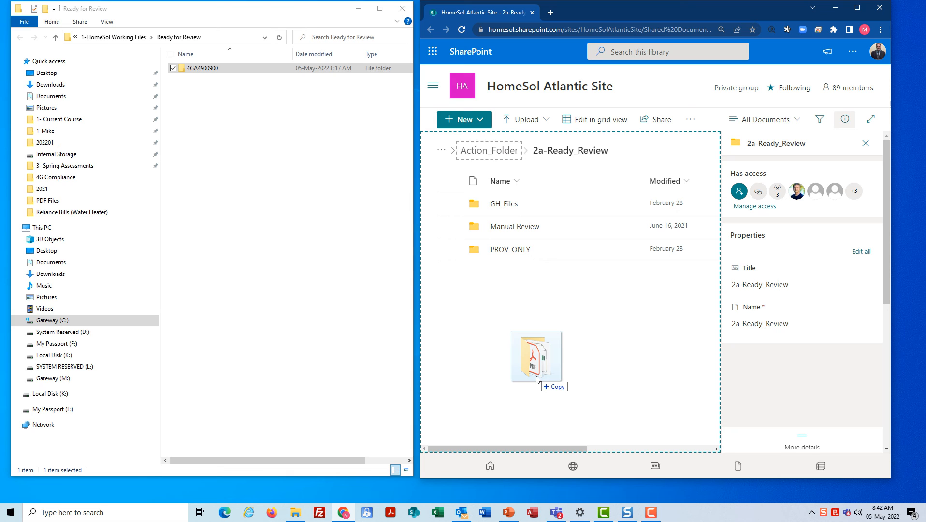
{"action": "left_click_drag", "start_coordinate": [536, 379], "coordinate": [541, 330]}
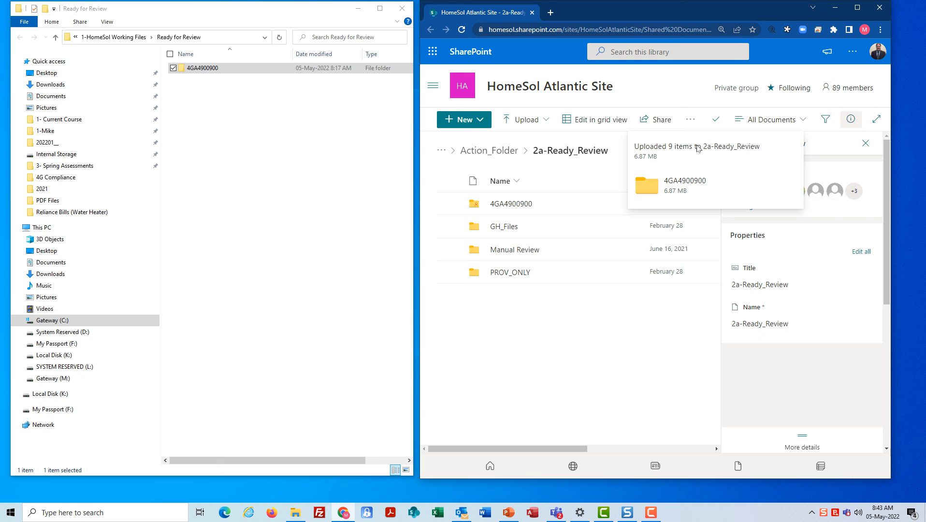
{"action": "left_click", "coordinate": [889, 6]}
{"action": "left_click", "coordinate": [402, 8]}
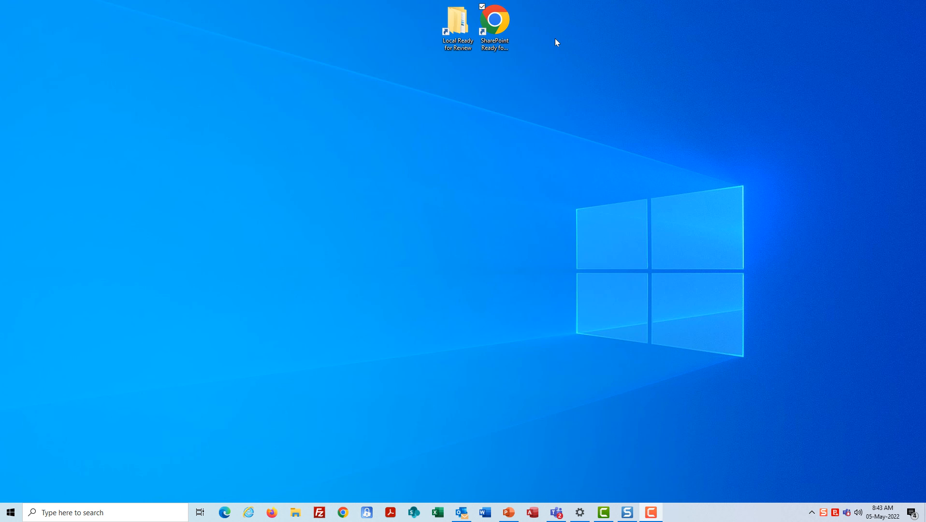